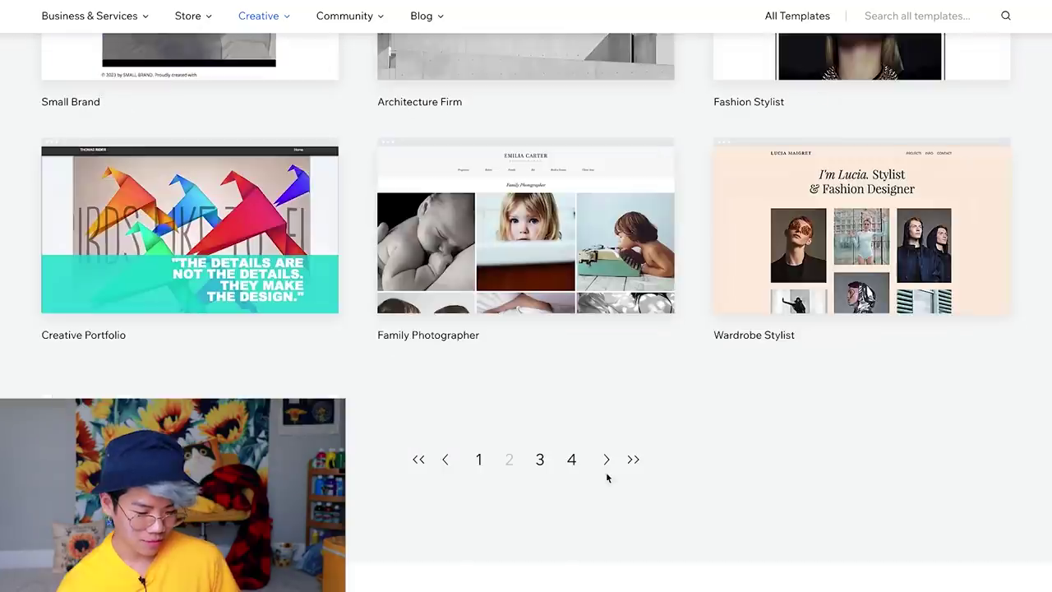
Step: Start editing a site from the Wardrobe Stylist template and collapse the page code panel
{"action": "left_click", "coordinate": [852, 257]}
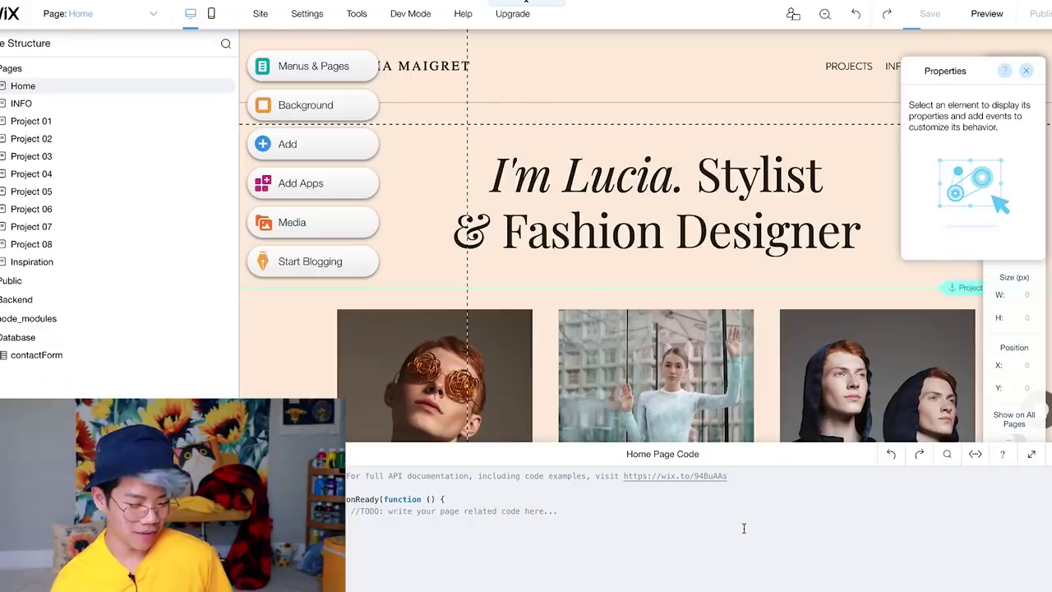
{"action": "left_click", "coordinate": [1031, 454]}
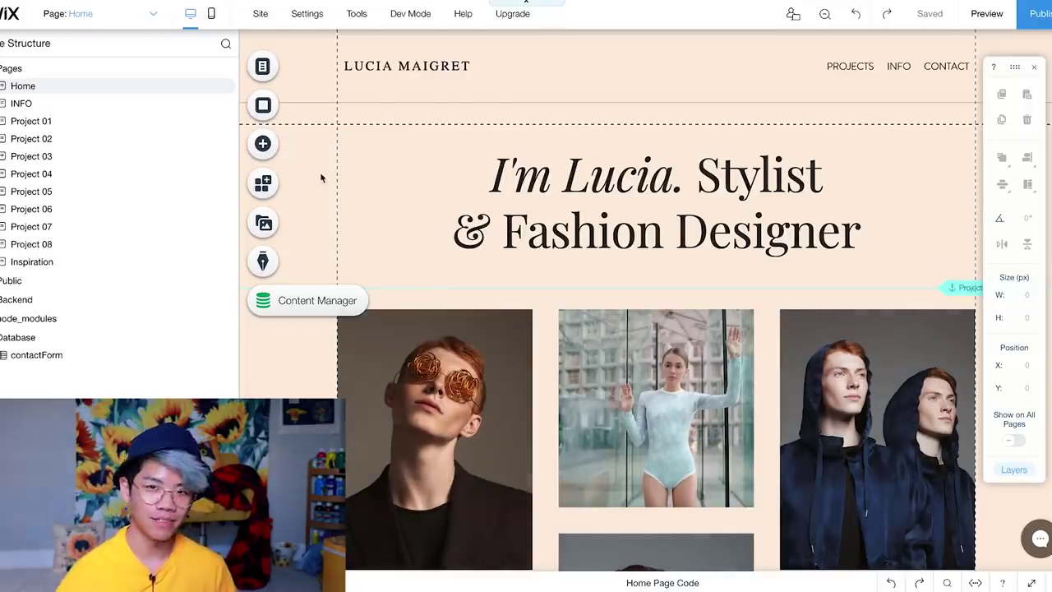
Step: Replace the sample name in the site header with the photographer's full name in capitals
{"action": "type", "text": "FRE"}
{"action": "type", "text": "DERIC CHEN"}
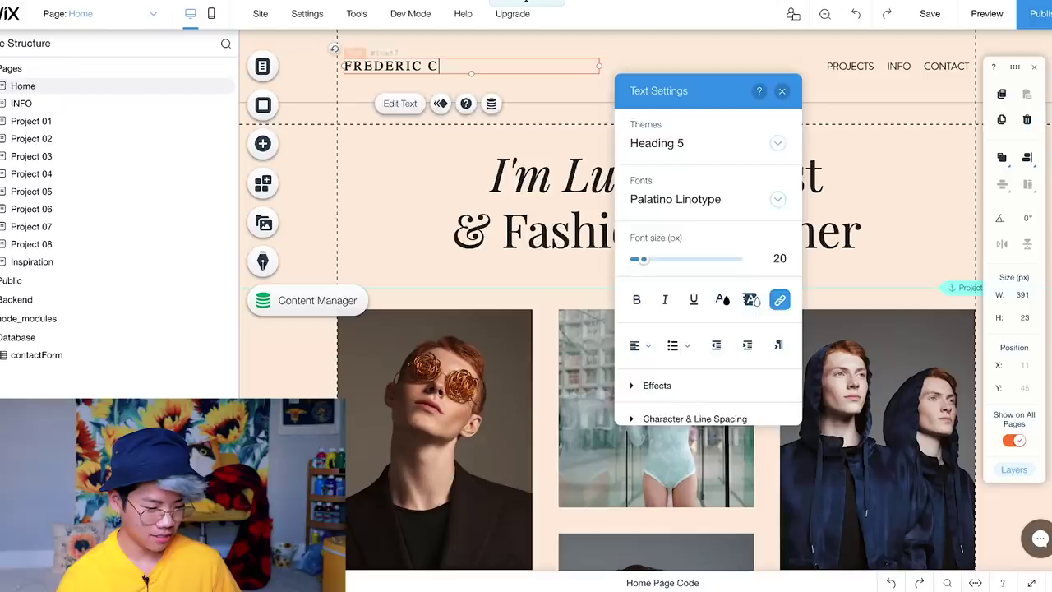
{"action": "left_click", "coordinate": [501, 164]}
Step: Set the font of the name in the header to Lulo Clean
{"action": "double_click", "coordinate": [465, 65]}
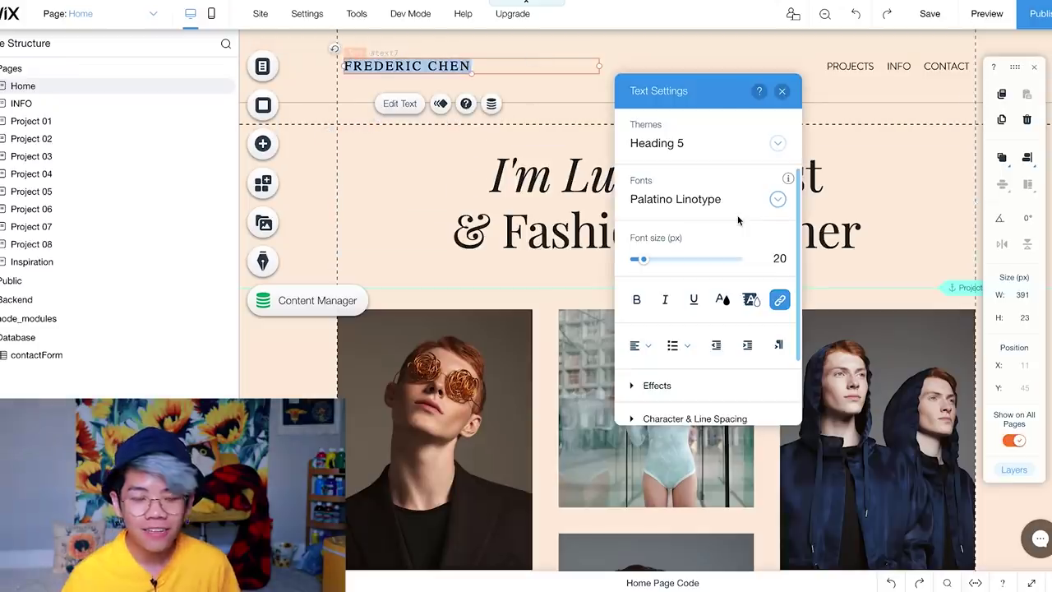
{"action": "left_click", "coordinate": [735, 207]}
{"action": "scroll", "coordinate": [688, 345], "scroll_direction": "up", "scroll_amount": 10}
{"action": "left_click", "coordinate": [687, 338]}
{"action": "key", "text": "Escape"}
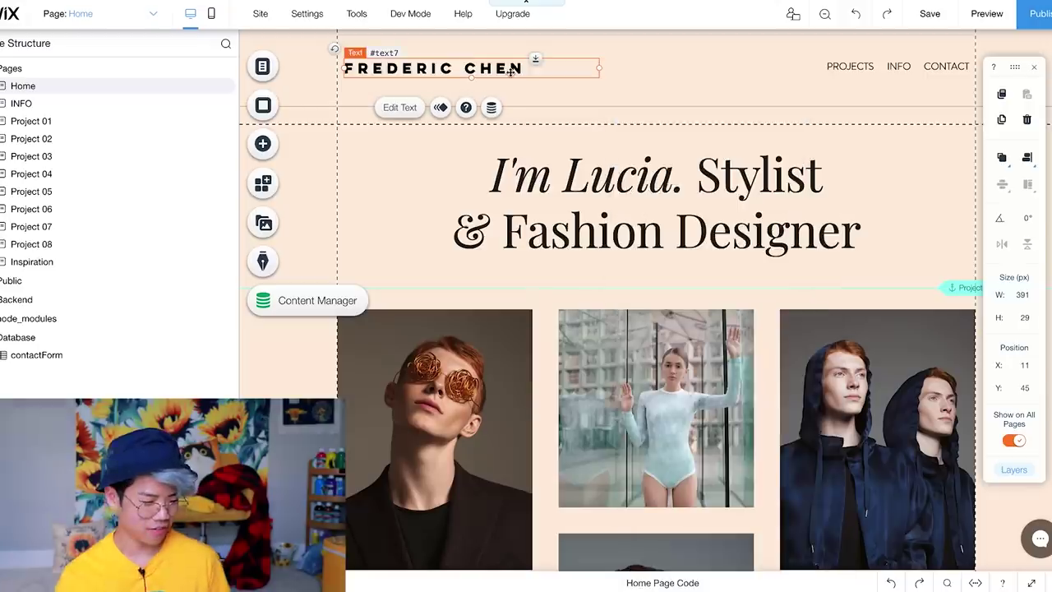
Step: Replace the large stylist headline on the home page with "Photography"
{"action": "left_click", "coordinate": [591, 157]}
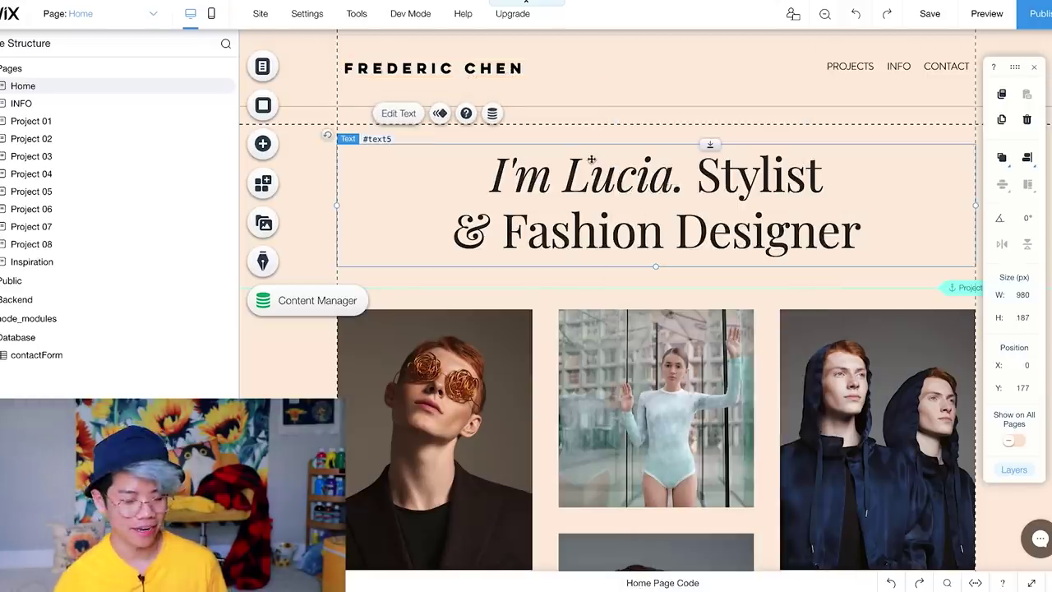
{"action": "double_click", "coordinate": [589, 187]}
{"action": "type", "text": "Photography"}
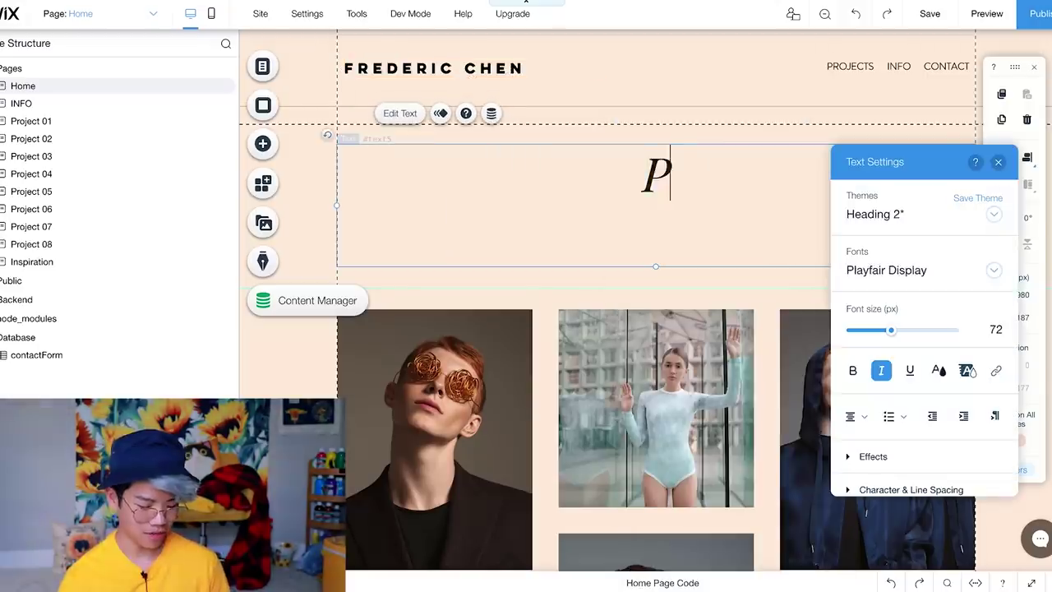
Step: Set the Photography headline's font to Lulo Clean and remove its italic style
{"action": "key", "text": "ctrl+a"}
{"action": "left_click", "coordinate": [970, 274]}
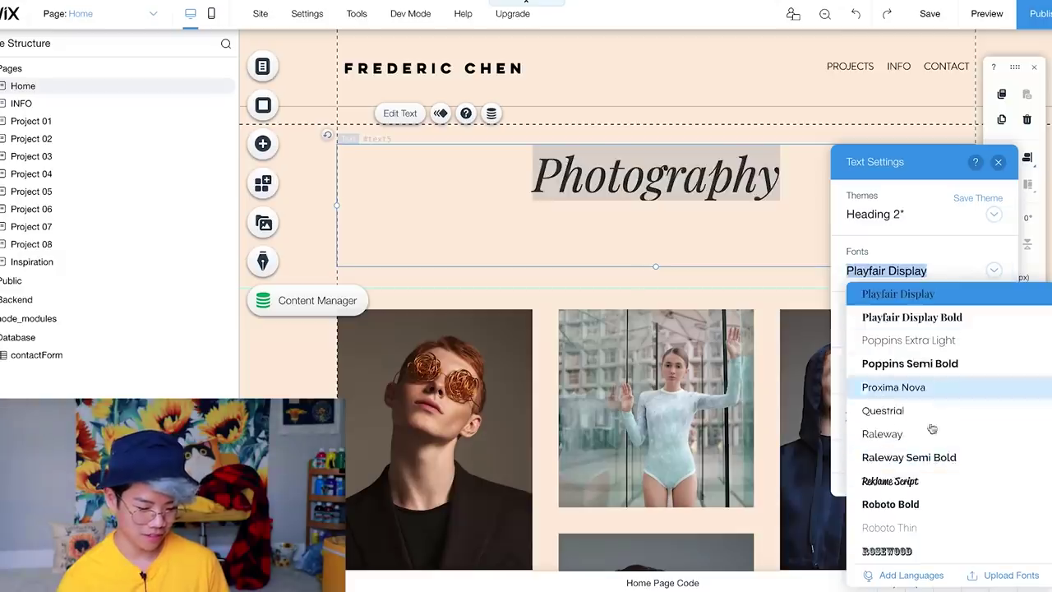
{"action": "scroll", "coordinate": [932, 434], "scroll_direction": "down", "scroll_amount": 5}
{"action": "scroll", "coordinate": [934, 436], "scroll_direction": "down", "scroll_amount": 2}
{"action": "left_click", "coordinate": [464, 250]}
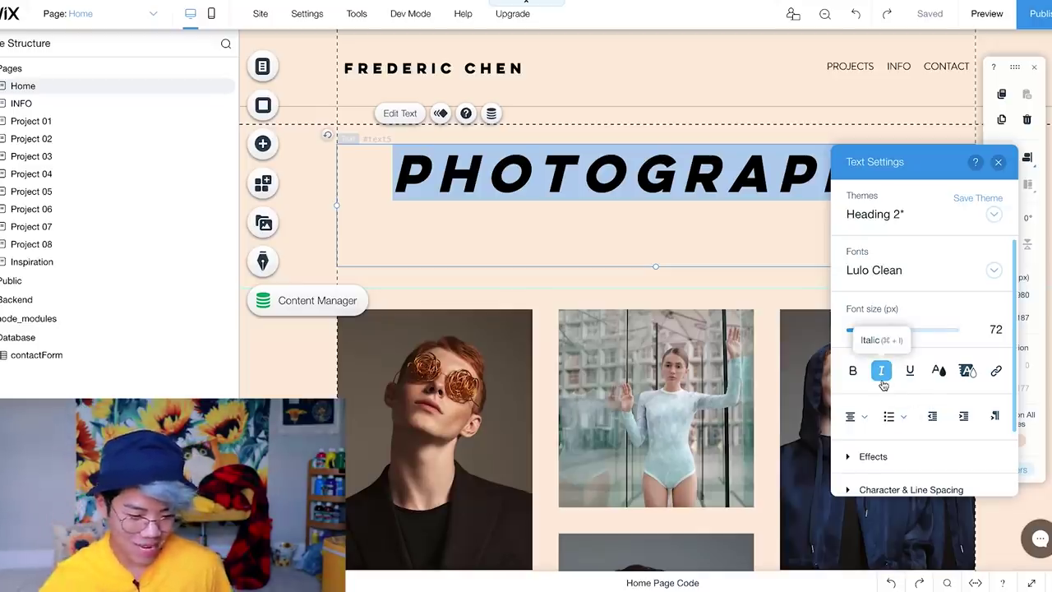
{"action": "left_click", "coordinate": [881, 369]}
{"action": "left_click", "coordinate": [595, 216]}
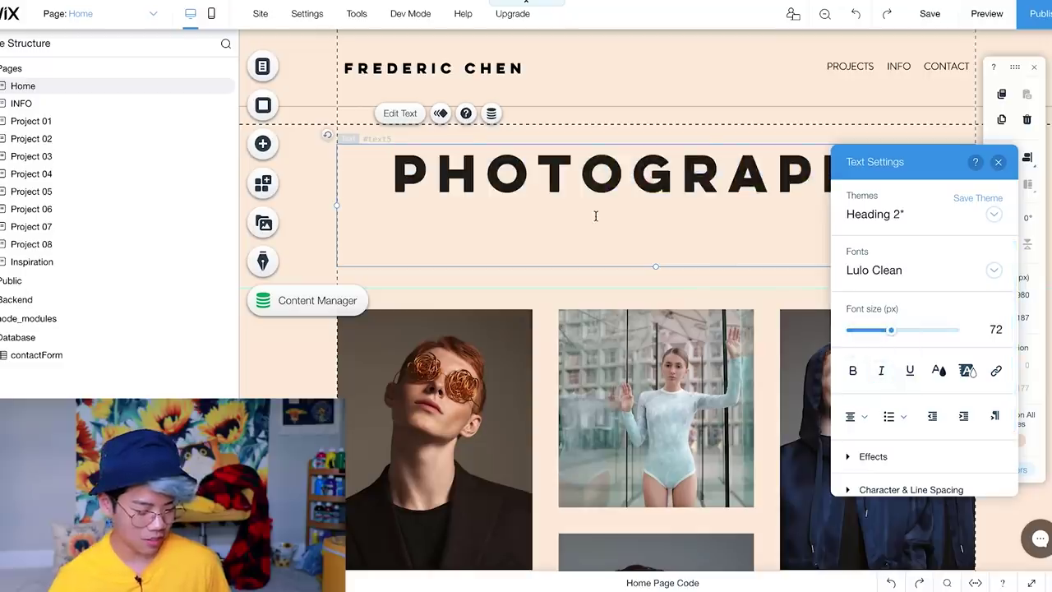
Step: Try the Trend font on the name in the header and switch the name to a plainer sans-serif font
{"action": "left_click", "coordinate": [583, 68]}
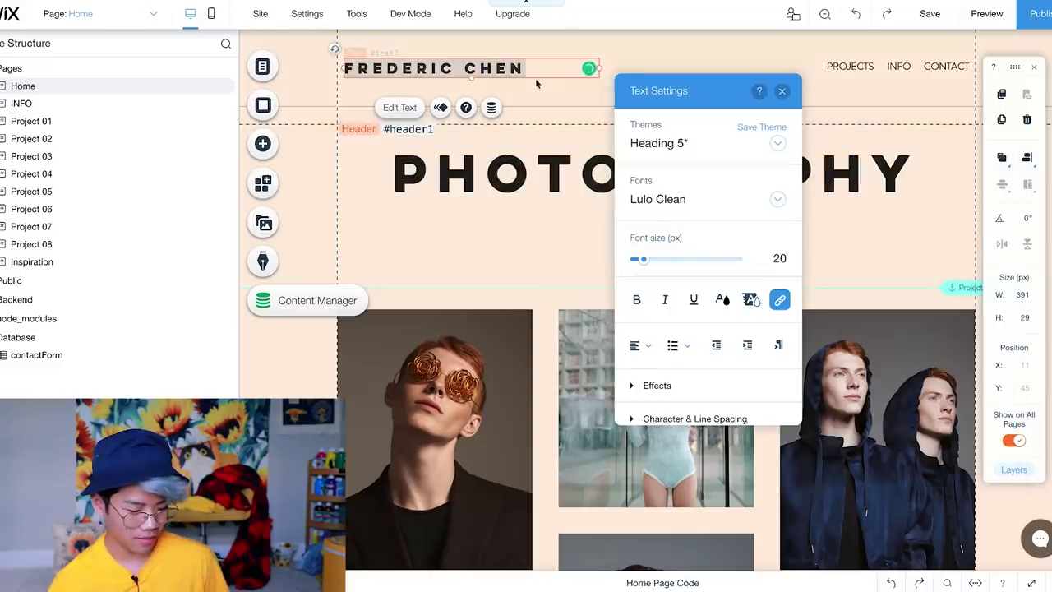
{"action": "left_click", "coordinate": [778, 199]}
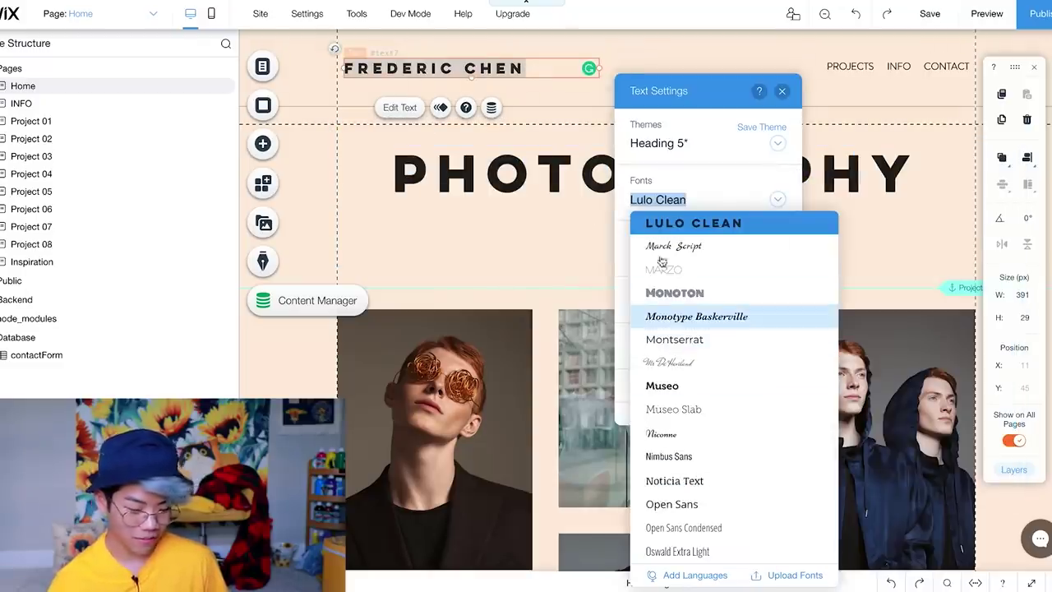
{"action": "left_click", "coordinate": [682, 367]}
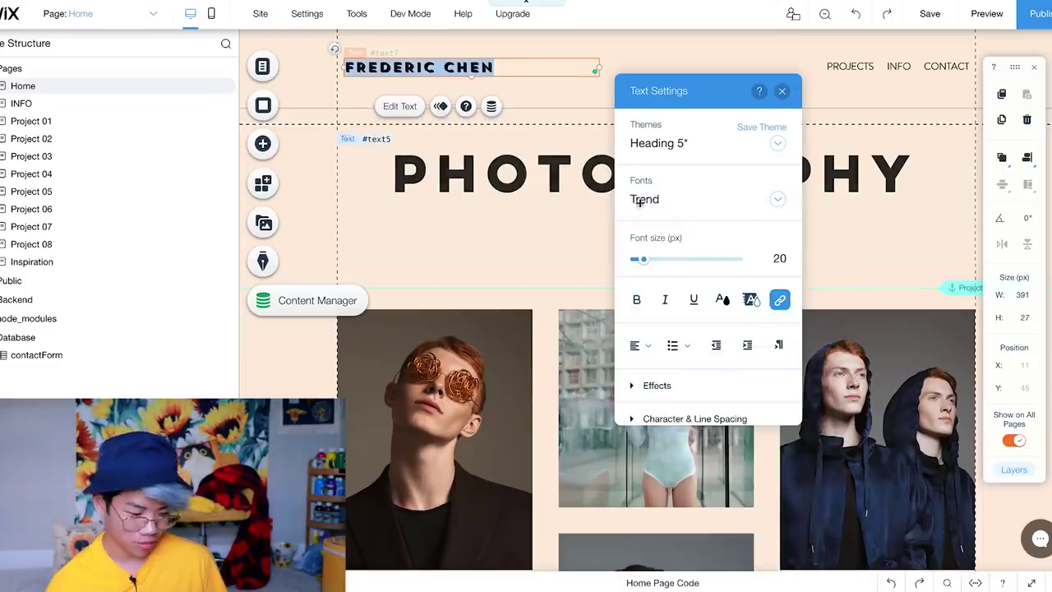
{"action": "left_click", "coordinate": [696, 212]}
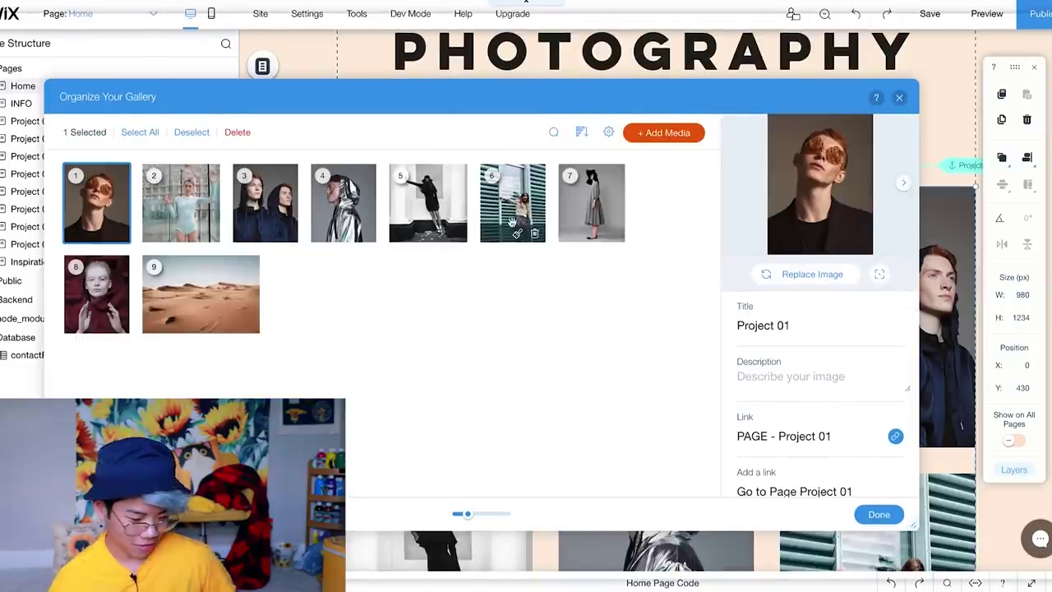
Step: Remove all the template's sample images from the home page gallery
{"action": "left_click", "coordinate": [536, 235]}
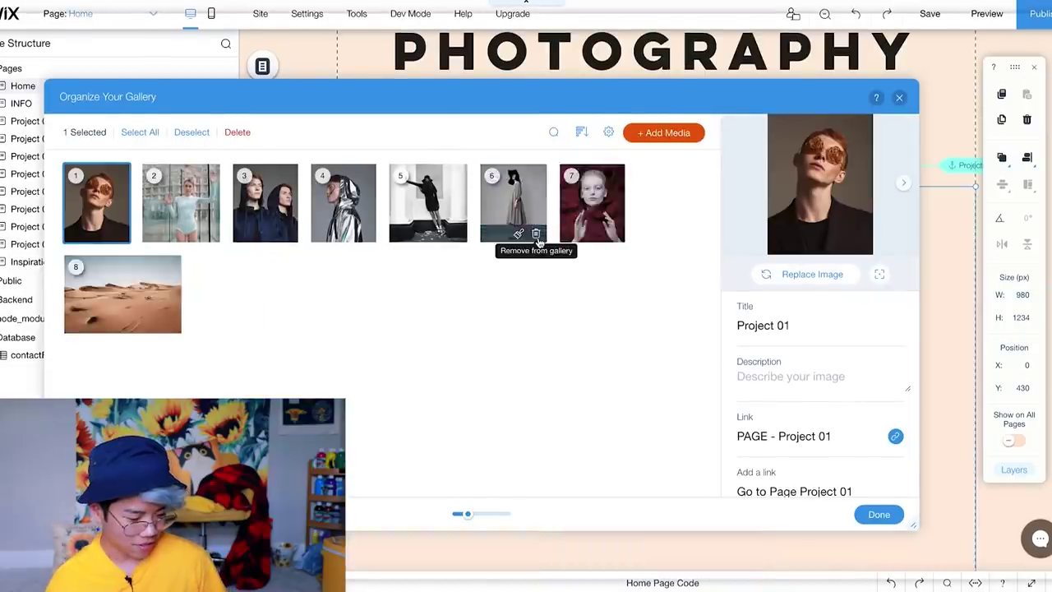
{"action": "left_click", "coordinate": [536, 235]}
{"action": "left_click", "coordinate": [536, 235]}
{"action": "left_click", "coordinate": [664, 133]}
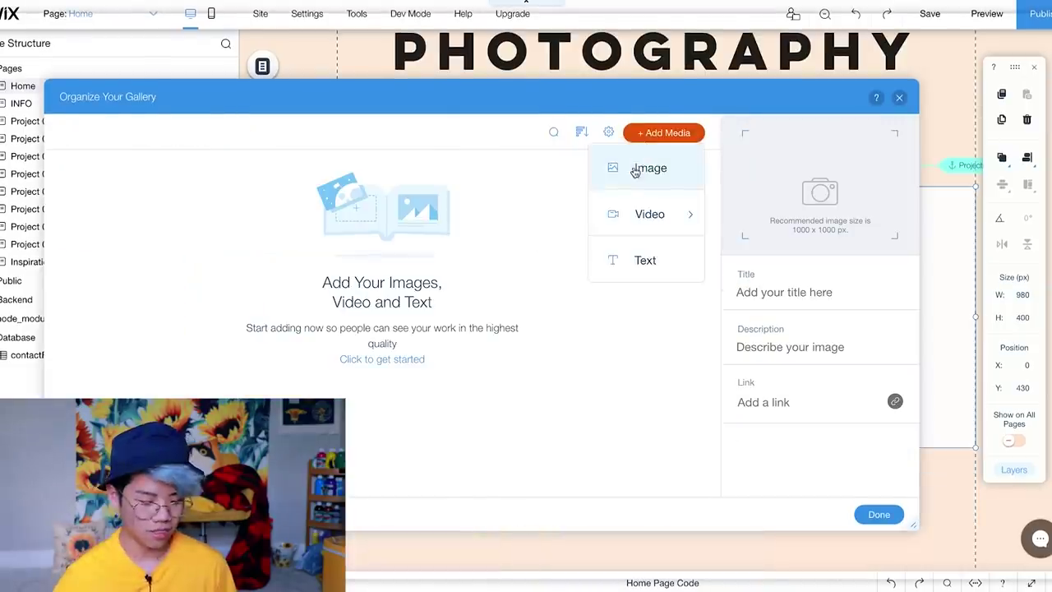
{"action": "left_click", "coordinate": [636, 169]}
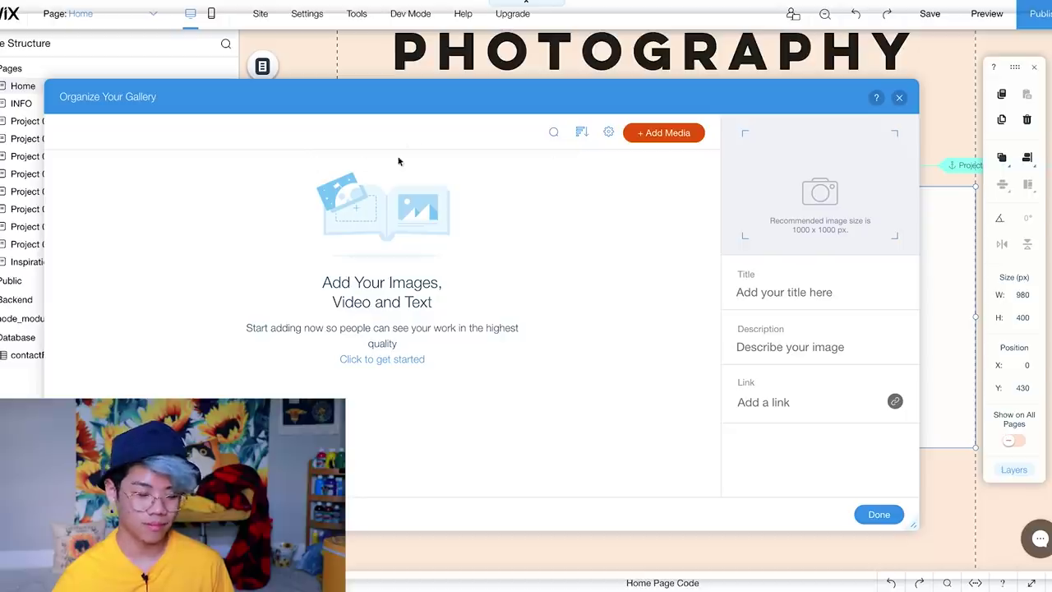
{"action": "key", "text": "super+Tab"}
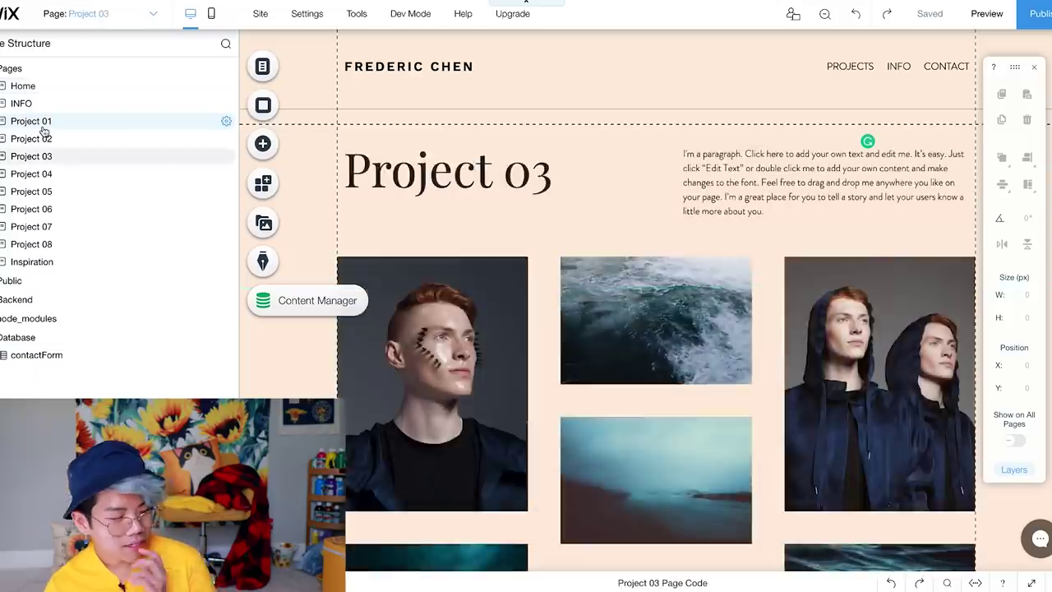
Step: Look through the template's Project 01, INFO and Inspiration pages
{"action": "left_click", "coordinate": [41, 122]}
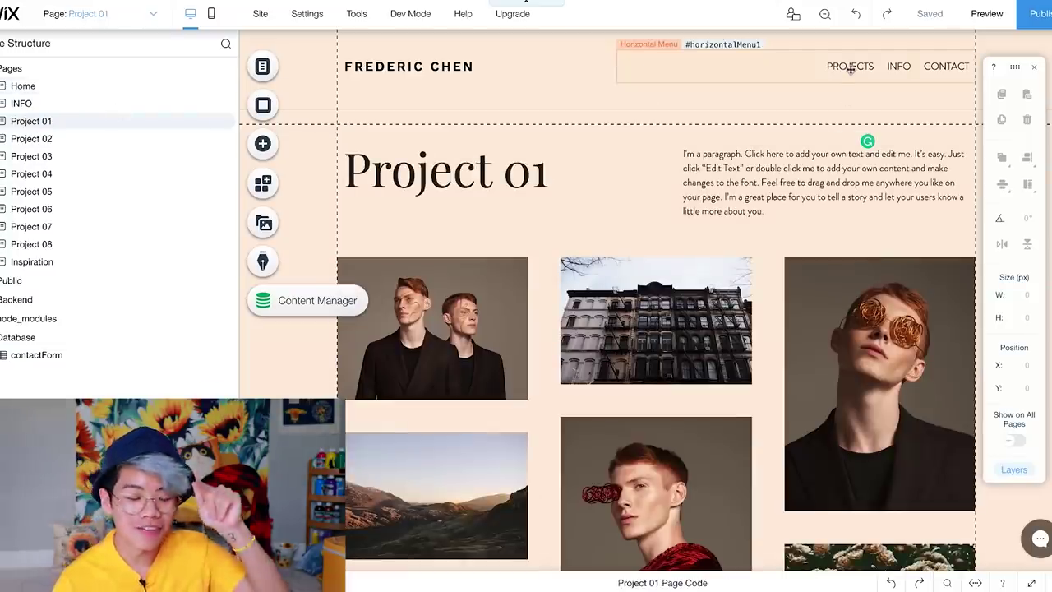
{"action": "left_click", "coordinate": [226, 121]}
{"action": "left_click", "coordinate": [220, 106]}
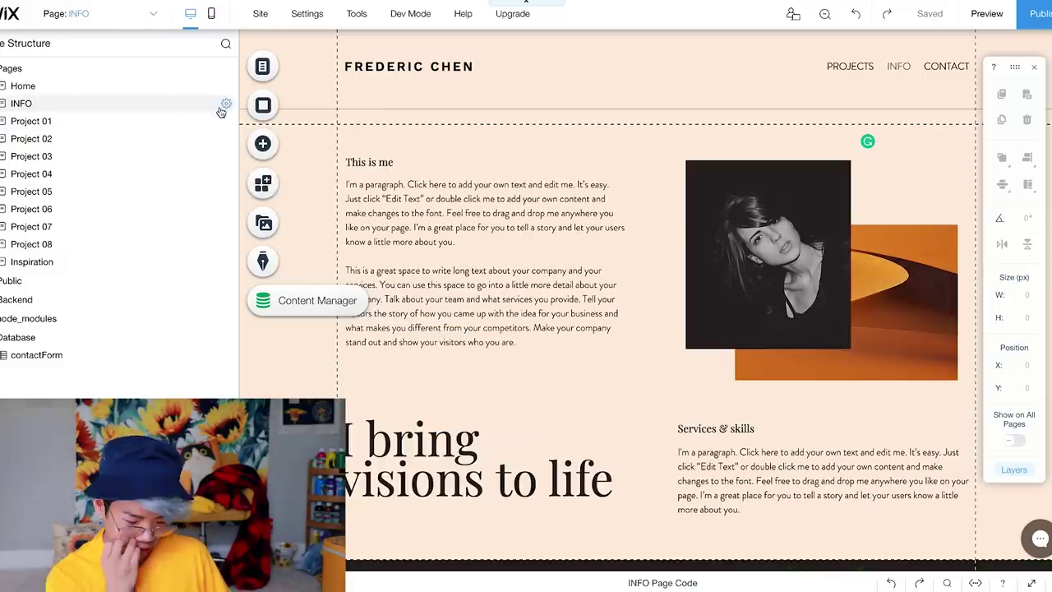
{"action": "left_click", "coordinate": [95, 263]}
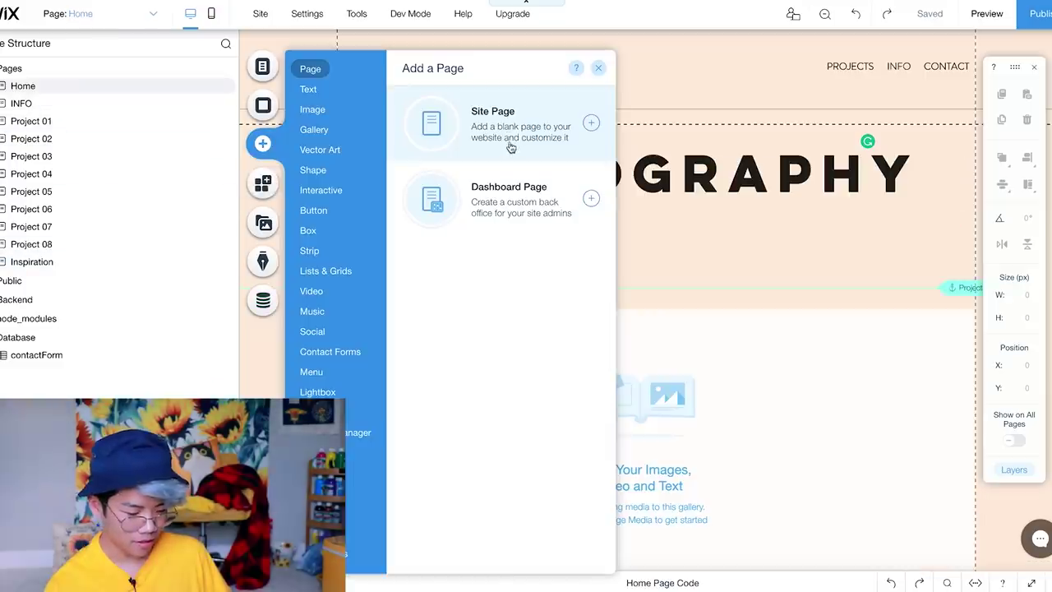
Step: Add a PORTRAITS page to the site menu and change the page's heading to "PORTRAITS"
{"action": "left_click", "coordinate": [510, 148]}
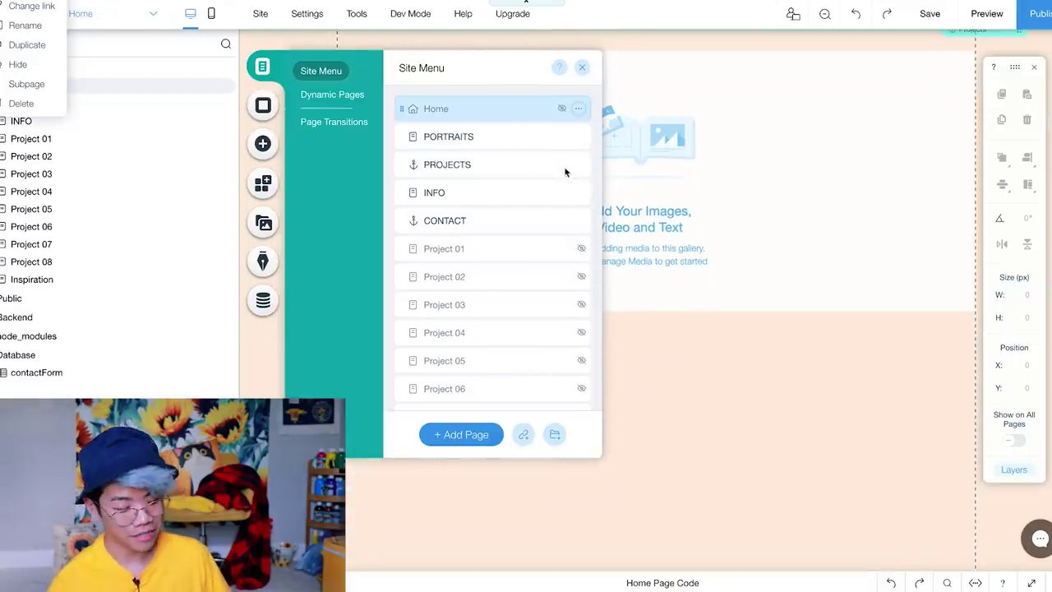
{"action": "mouse_move", "coordinate": [579, 169]}
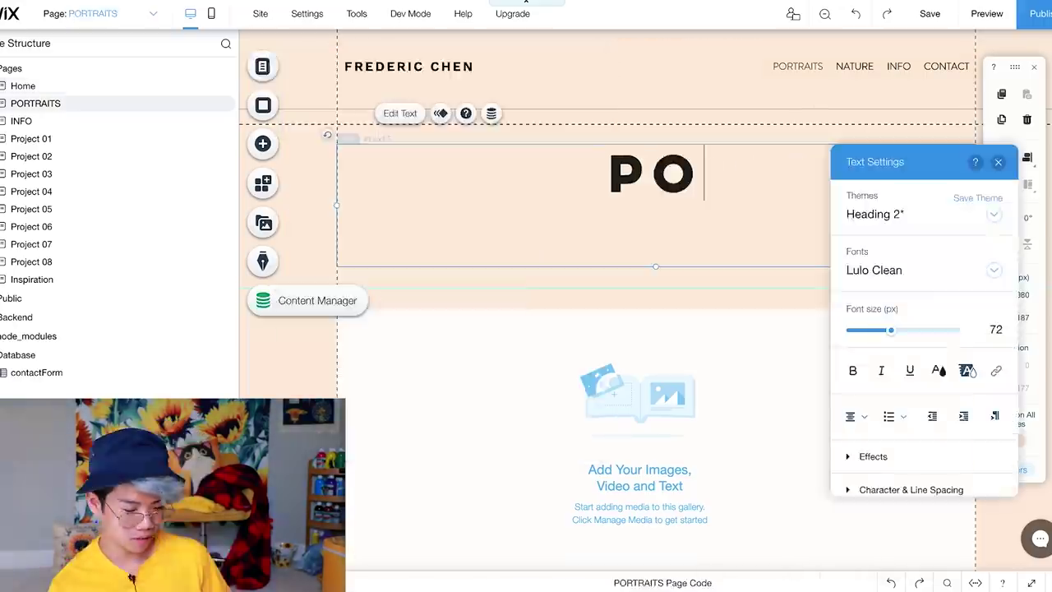
{"action": "type", "text": "RTRAITS"}
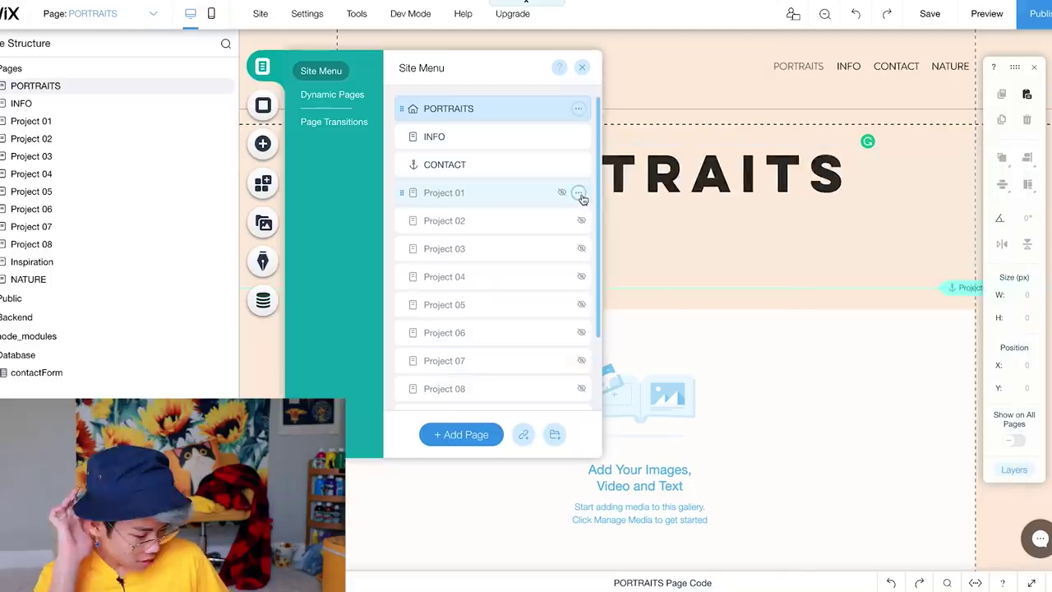
Step: Delete the pages Project 01 to Project 08 from the site
{"action": "left_click", "coordinate": [578, 193]}
{"action": "left_click", "coordinate": [630, 377]}
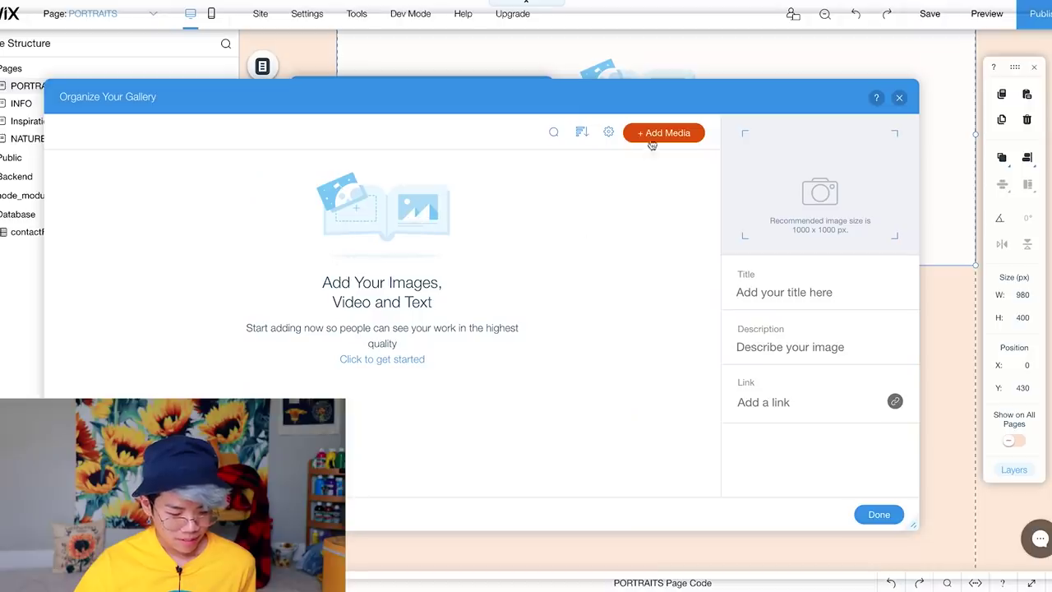
Step: Add the portrait photos to the PORTRAITS page's gallery and move the sunset portrait to second place
{"action": "left_click", "coordinate": [658, 137]}
{"action": "left_click", "coordinate": [625, 172]}
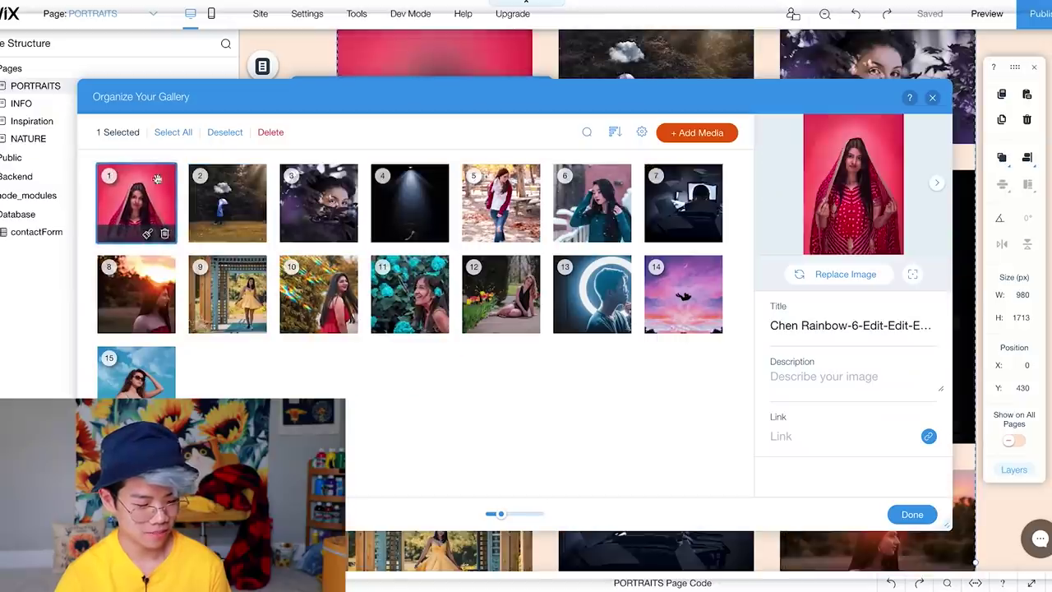
{"action": "left_click_drag", "start_coordinate": [136, 294], "coordinate": [226, 204]}
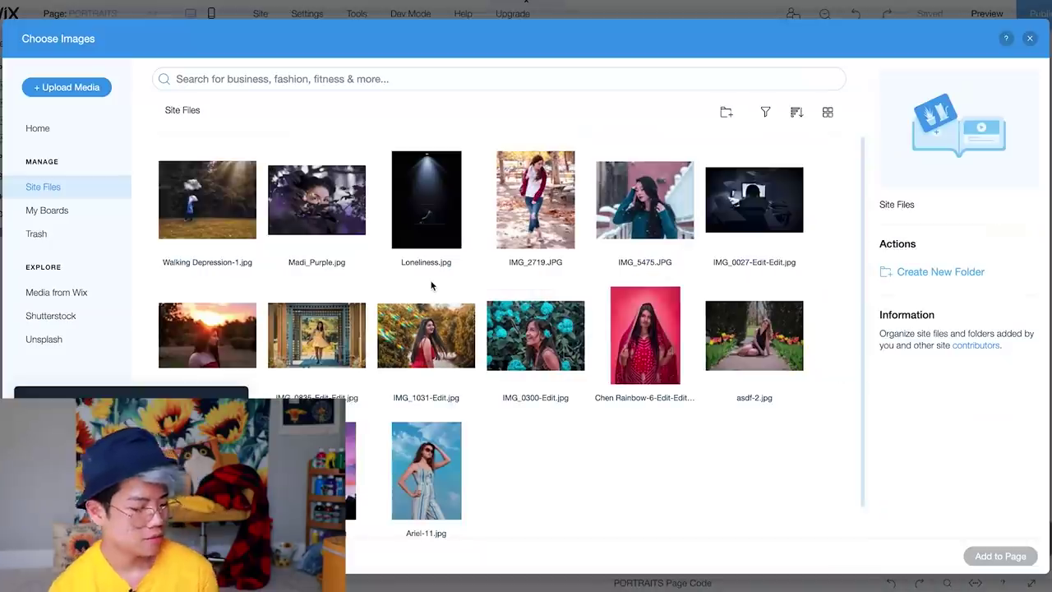
{"action": "mouse_move", "coordinate": [641, 585]}
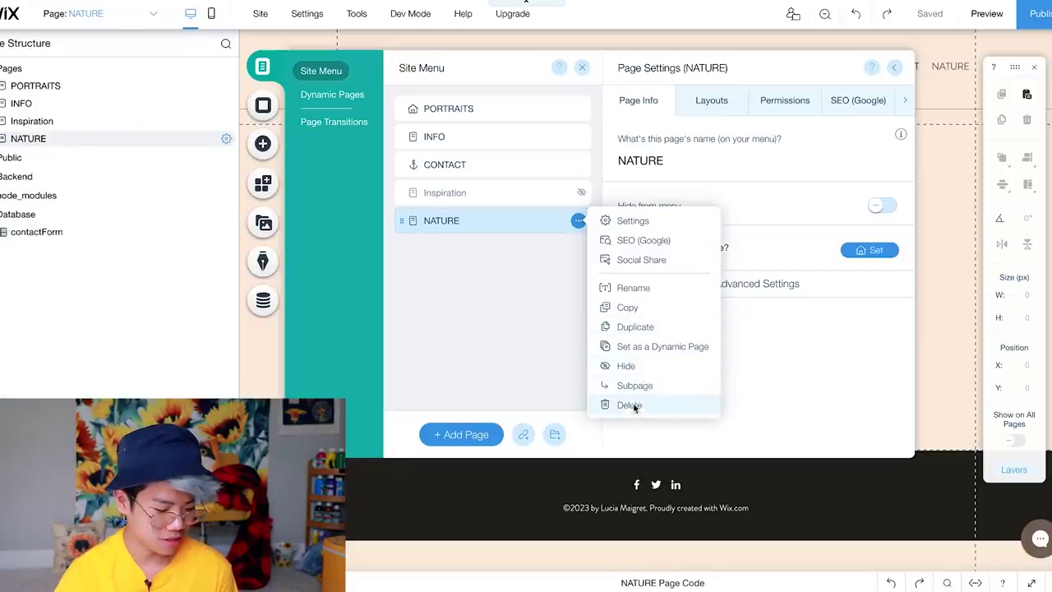
Step: Delete the NATURE page and change the PORTRAITS page's heading to "PHOTOGRAPHY"
{"action": "left_click", "coordinate": [630, 405]}
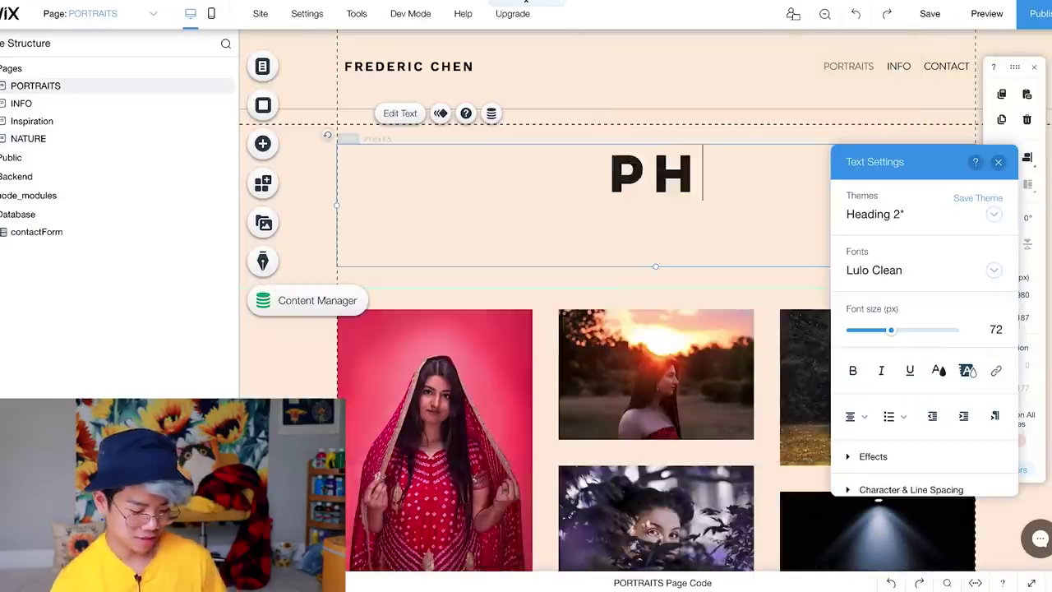
{"action": "type", "text": "OTOGRAPHY"}
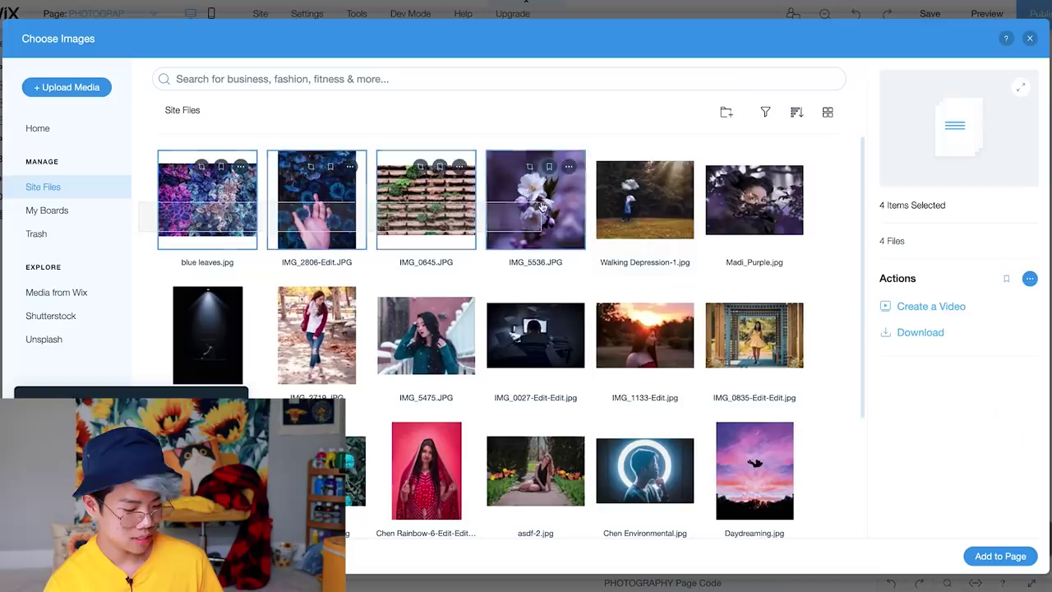
Step: Add the four selected plant and flower photos to the gallery and move the autumn, pavilion and teal-flower portraits forward
{"action": "left_click", "coordinate": [1017, 563]}
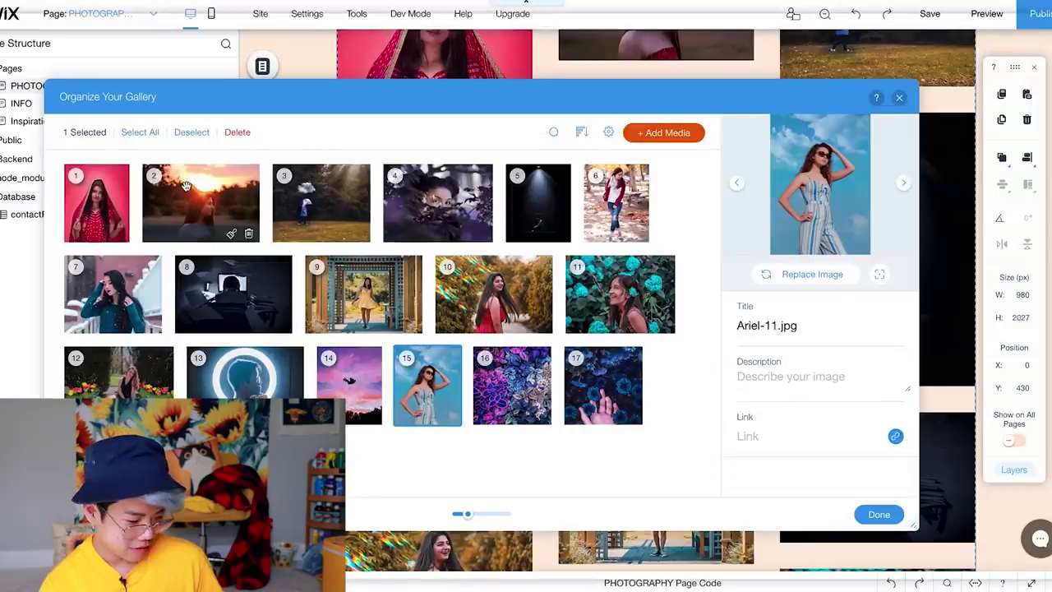
{"action": "left_click_drag", "start_coordinate": [493, 294], "coordinate": [322, 210]}
{"action": "left_click_drag", "start_coordinate": [505, 289], "coordinate": [567, 206]}
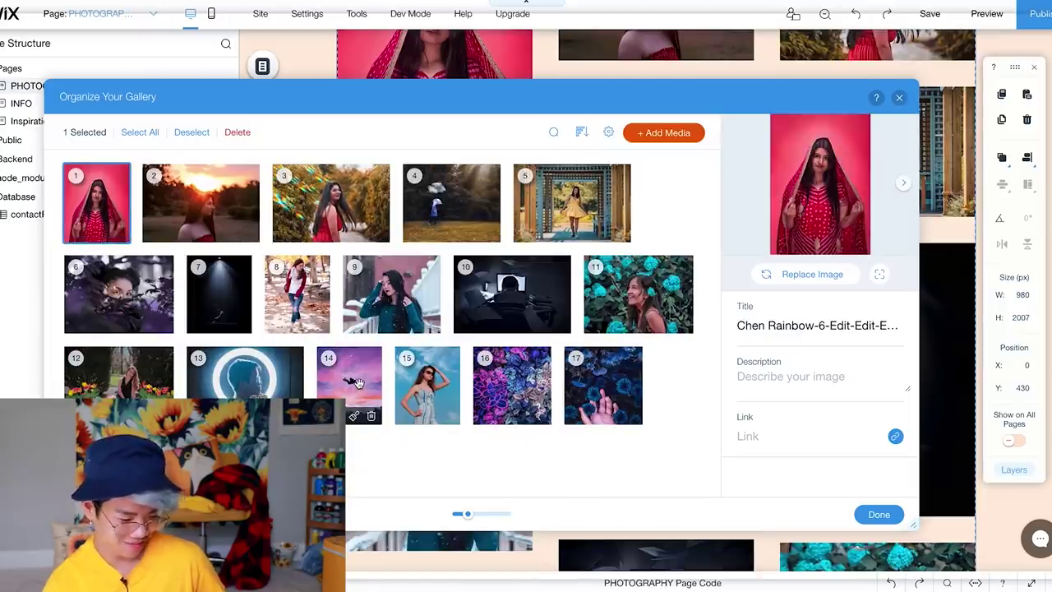
{"action": "left_click_drag", "start_coordinate": [635, 297], "coordinate": [664, 209]}
Step: Move the red-flannel portrait to third place, rearrange the remaining gallery photos and review the finished gallery on the page
{"action": "left_click_drag", "start_coordinate": [639, 298], "coordinate": [304, 206]}
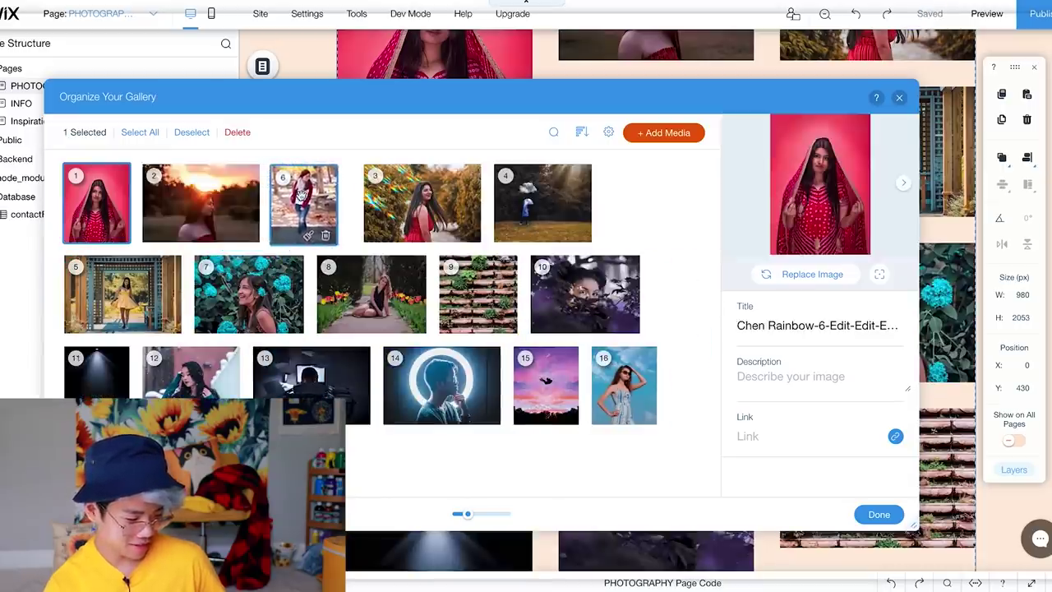
{"action": "left_click_drag", "start_coordinate": [552, 383], "coordinate": [304, 380]}
{"action": "scroll", "coordinate": [306, 379], "scroll_direction": "down", "scroll_amount": 2}
{"action": "left_click_drag", "start_coordinate": [267, 421], "coordinate": [222, 337]}
{"action": "left_click_drag", "start_coordinate": [608, 246], "coordinate": [512, 356]}
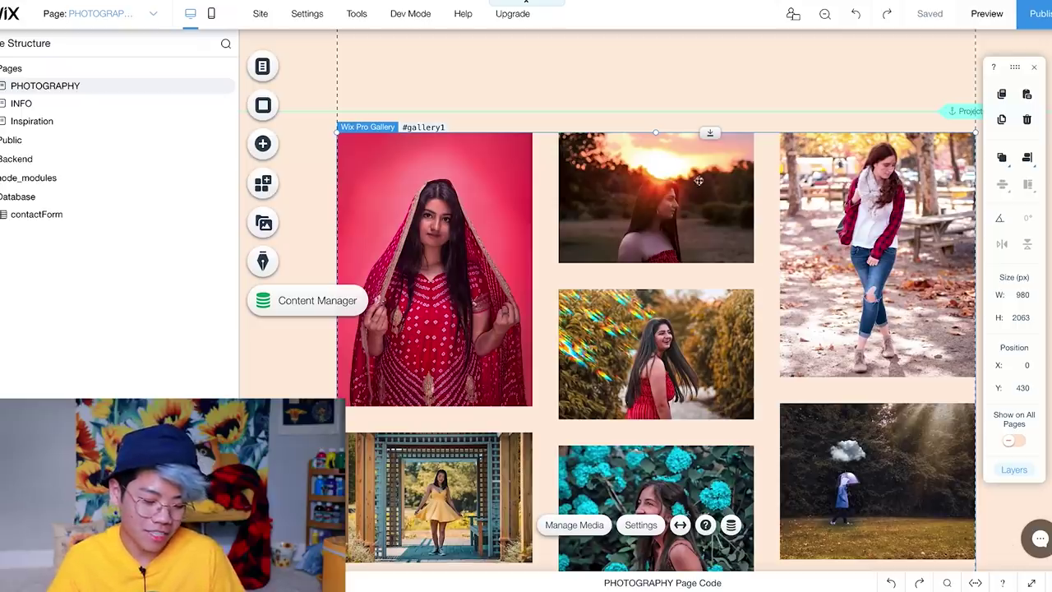
{"action": "scroll", "coordinate": [577, 314], "scroll_direction": "down", "scroll_amount": 7}
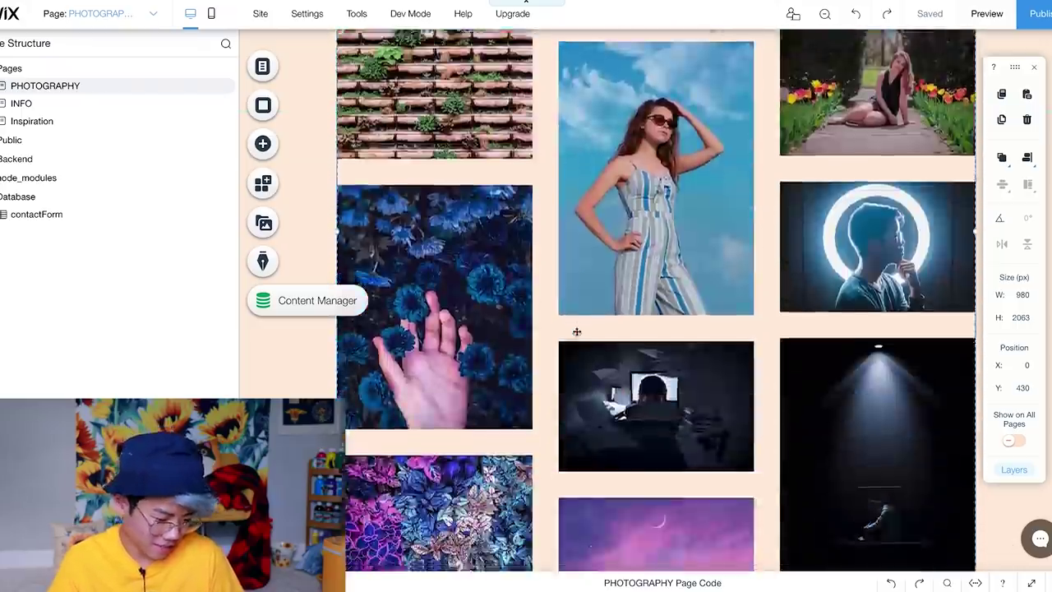
Step: Change the photo gallery's layout to Masonry
{"action": "scroll", "coordinate": [577, 332], "scroll_direction": "up", "scroll_amount": 7}
{"action": "scroll", "coordinate": [577, 332], "scroll_direction": "up", "scroll_amount": 2}
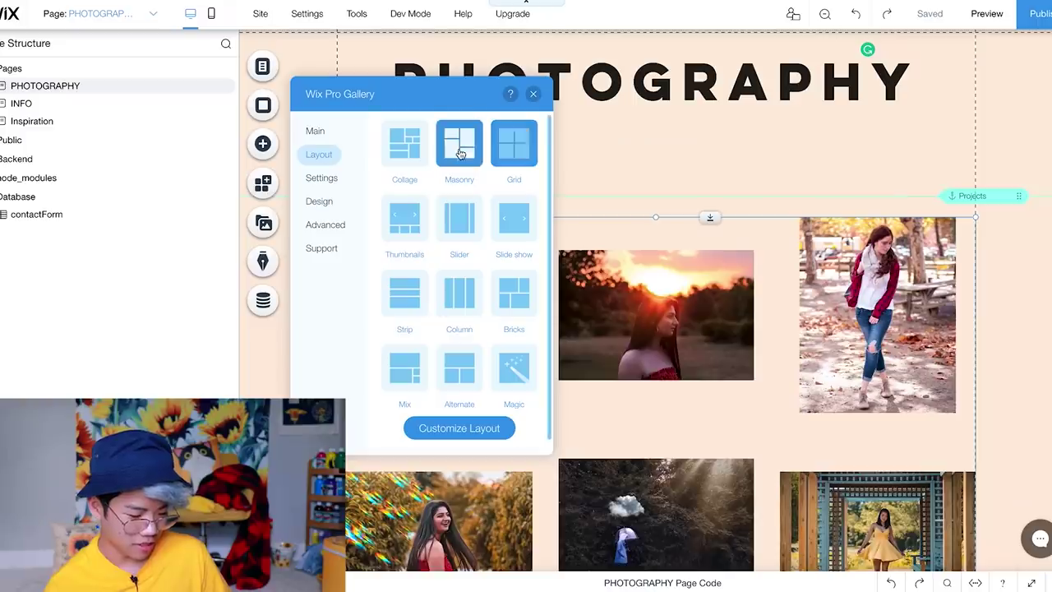
{"action": "left_click", "coordinate": [462, 148]}
{"action": "left_click", "coordinate": [498, 165]}
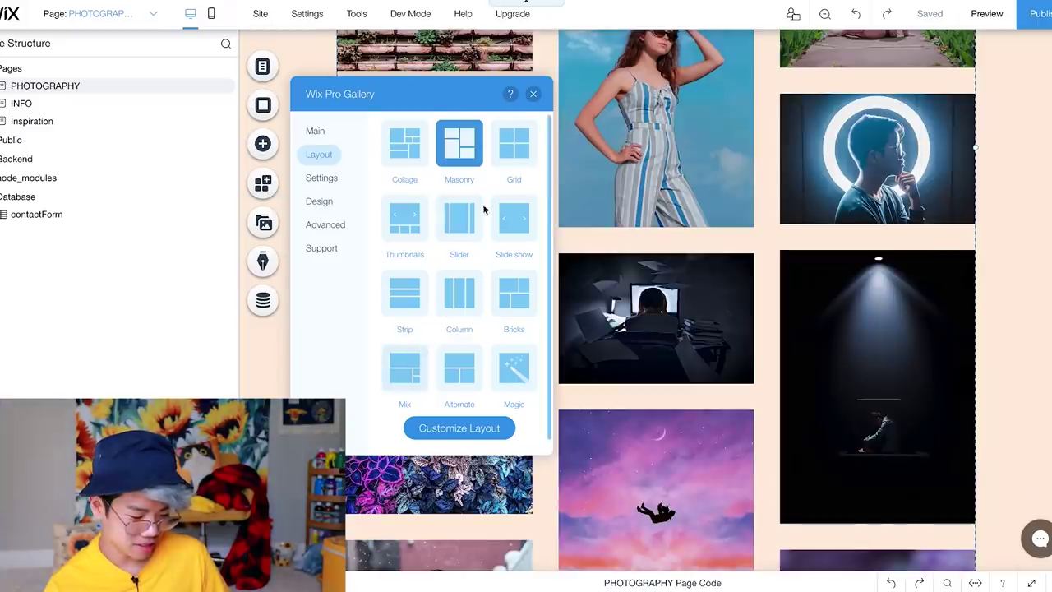
Step: Customize the Masonry layout by setting the spacing between the gallery photos to 25
{"action": "left_click", "coordinate": [475, 430]}
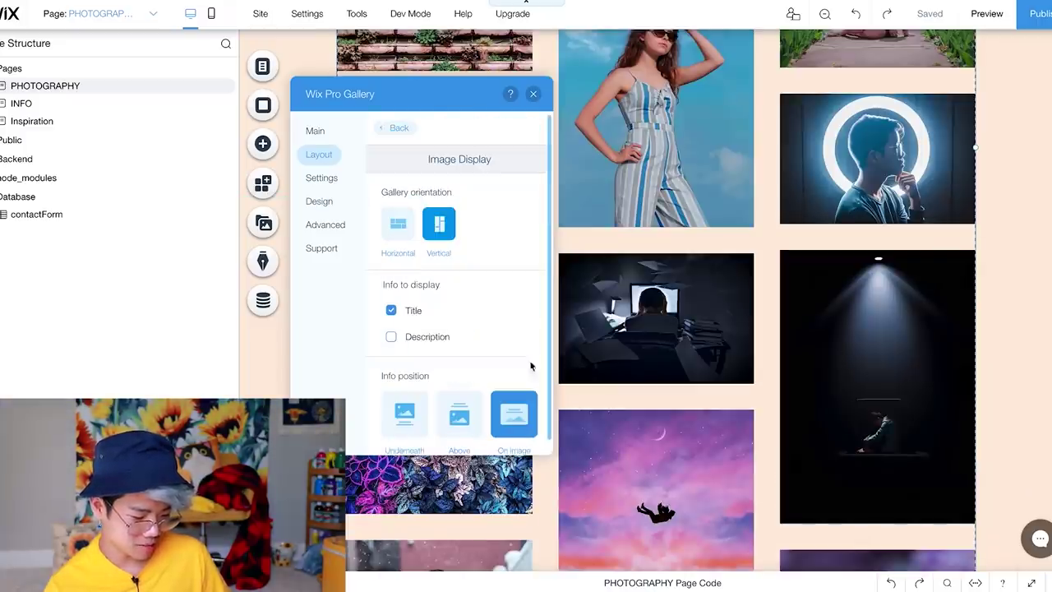
{"action": "scroll", "coordinate": [445, 374], "scroll_direction": "down", "scroll_amount": 4}
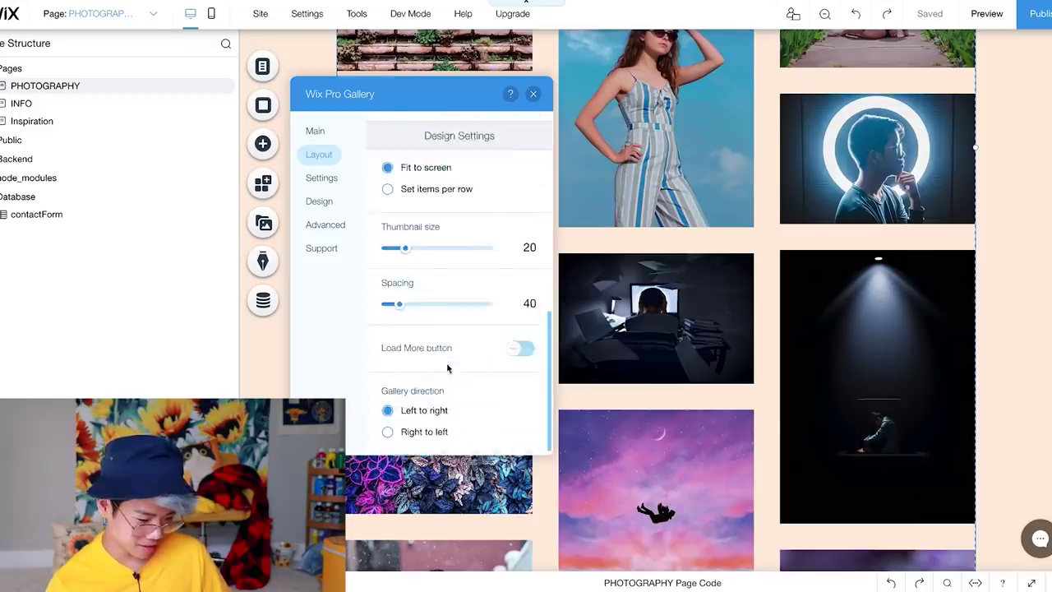
{"action": "left_click", "coordinate": [411, 274]}
{"action": "left_click_drag", "start_coordinate": [409, 280], "coordinate": [402, 274]}
{"action": "left_click_drag", "start_coordinate": [400, 327], "coordinate": [397, 327]}
{"action": "left_click", "coordinate": [513, 329]}
{"action": "key", "text": "BackSpace"}
{"action": "key", "text": "BackSpace"}
{"action": "type", "text": "25"}
{"action": "key", "text": "Return"}
{"action": "scroll", "coordinate": [646, 320], "scroll_direction": "up", "scroll_amount": 10}
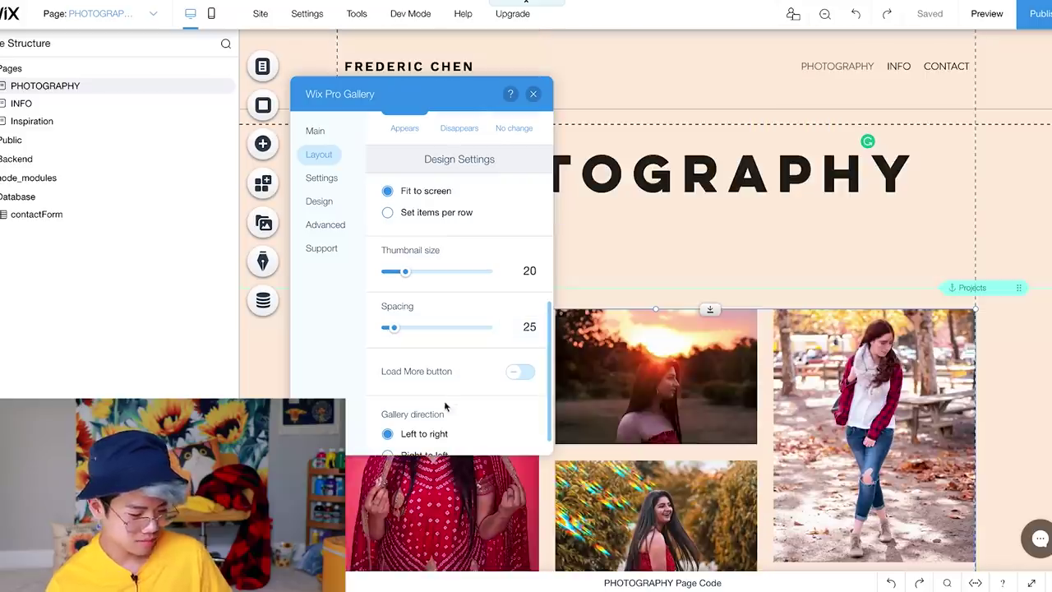
{"action": "scroll", "coordinate": [465, 378], "scroll_direction": "down", "scroll_amount": 1}
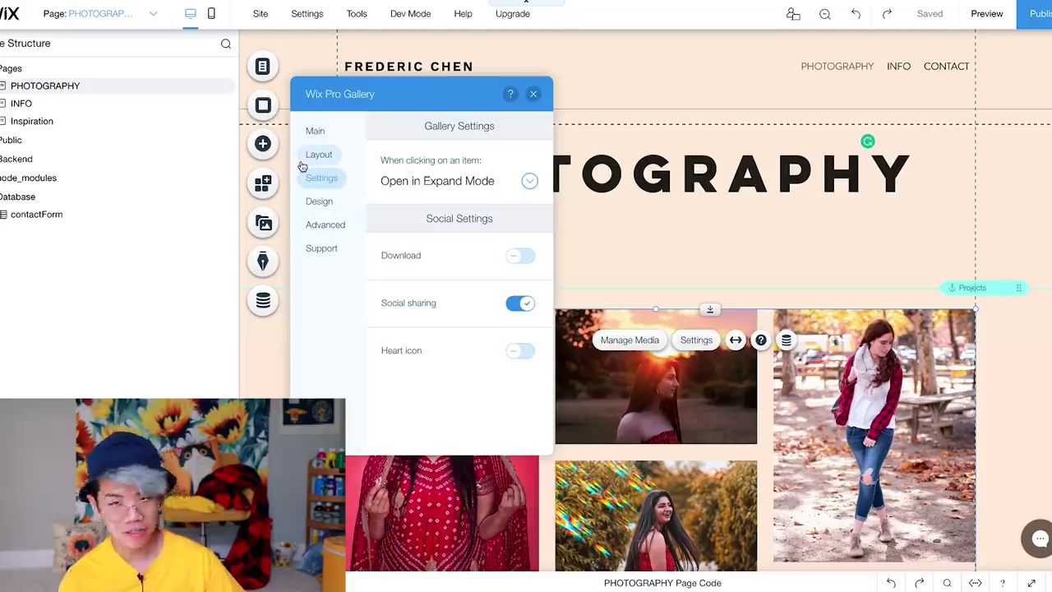
Step: Apply the Fade-In animation to the PHOTOGRAPHY heading and move the gallery slightly up toward it
{"action": "left_click", "coordinate": [395, 169]}
{"action": "left_click", "coordinate": [402, 113]}
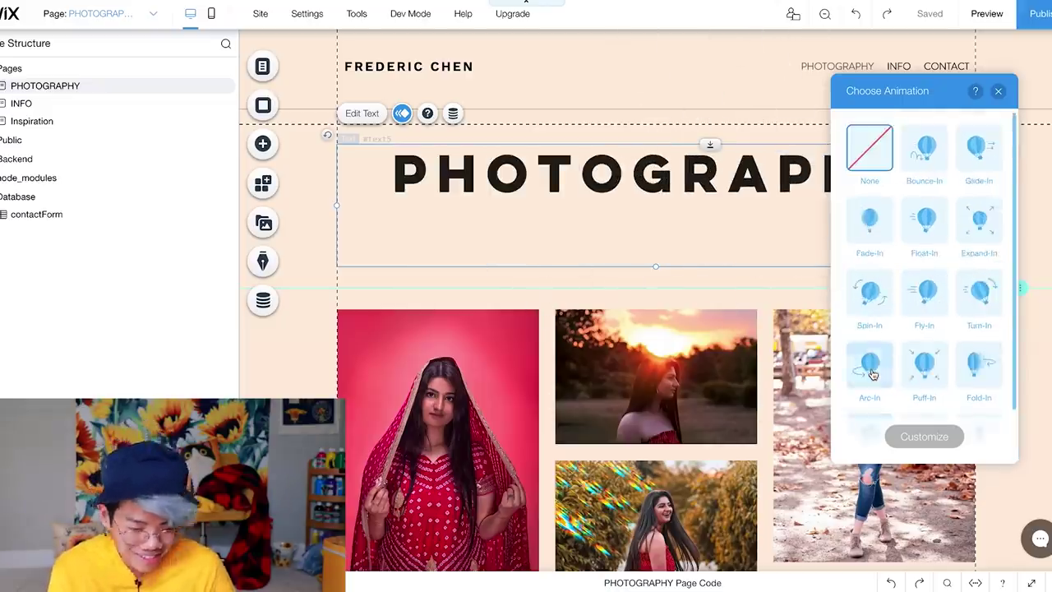
{"action": "left_click", "coordinate": [856, 220]}
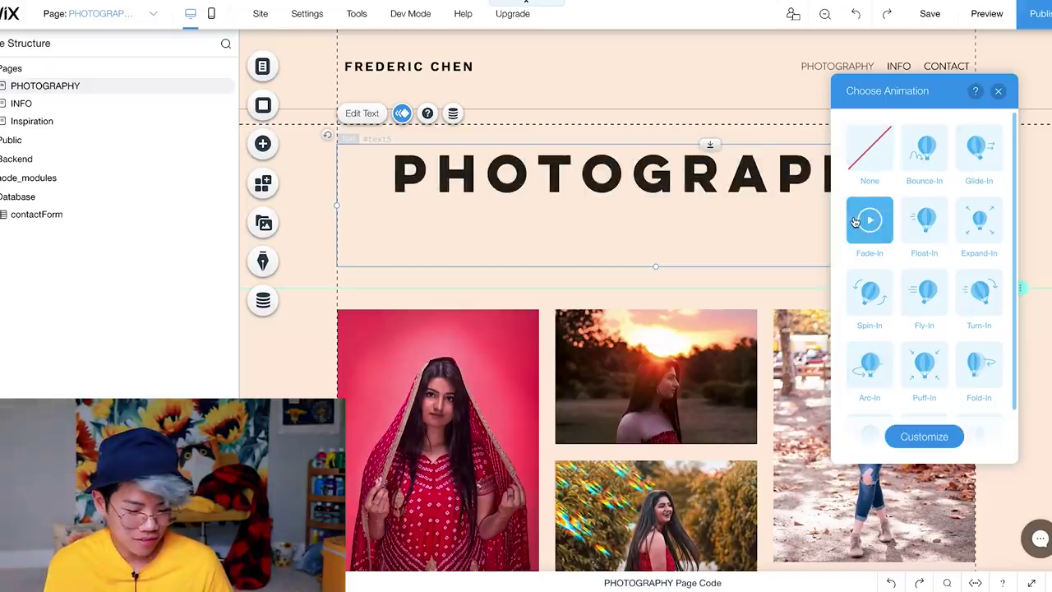
{"action": "left_click", "coordinate": [643, 313]}
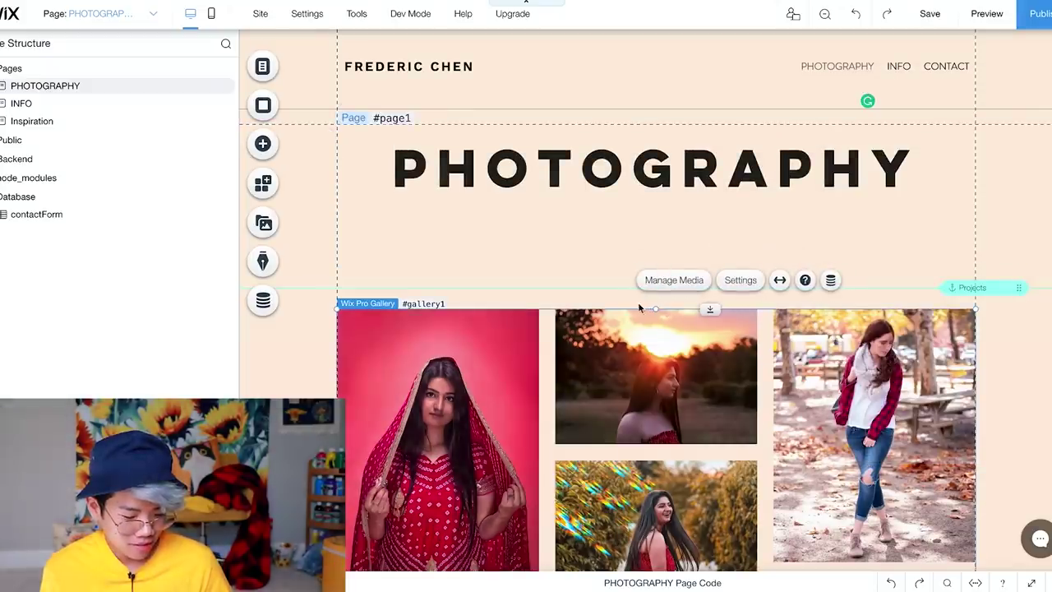
{"action": "left_click_drag", "start_coordinate": [627, 315], "coordinate": [628, 292]}
Step: Set the PHOTOGRAPHY page's background to the custom light orange-yellow color #FFE4B3
{"action": "left_click", "coordinate": [375, 133]}
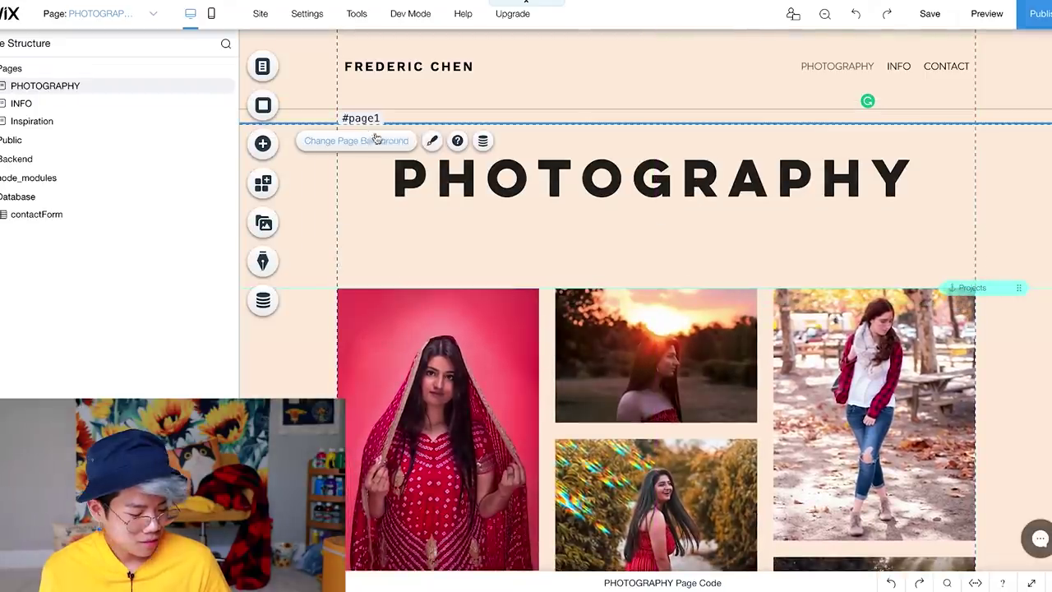
{"action": "left_click", "coordinate": [434, 141]}
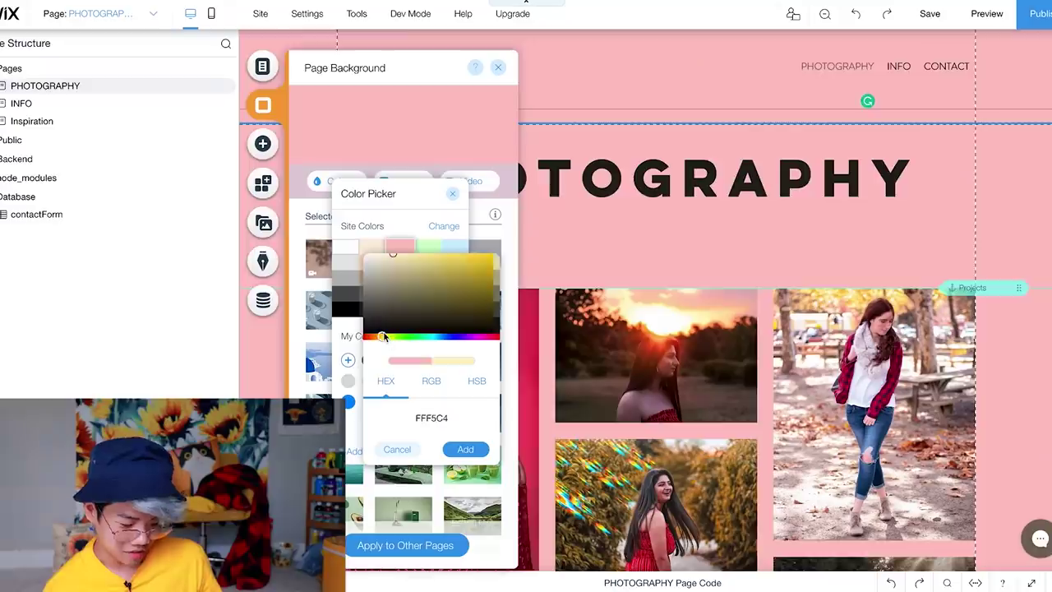
{"action": "left_click", "coordinate": [383, 337]}
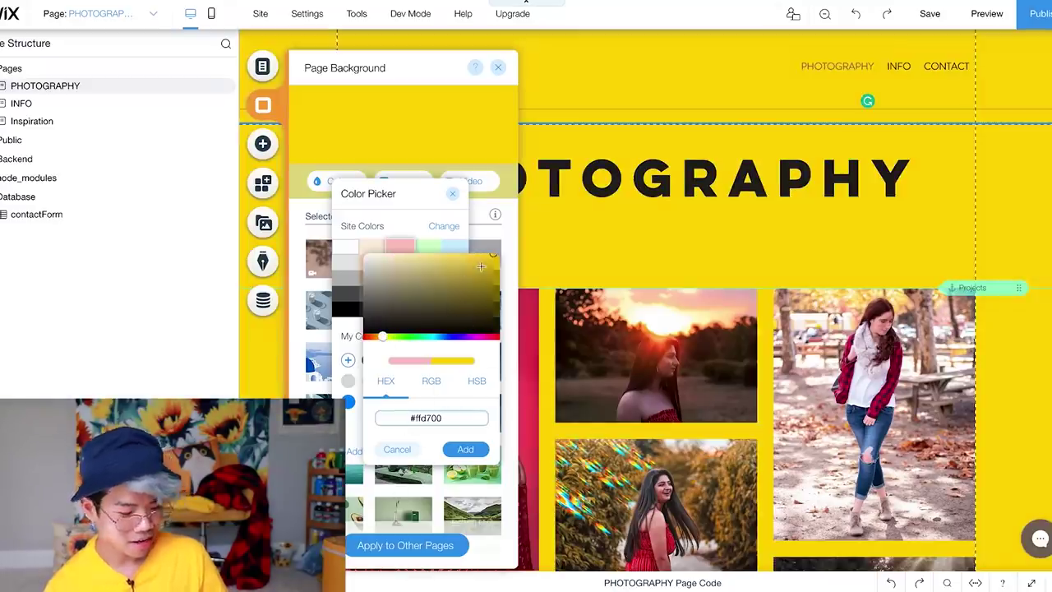
{"action": "key", "text": "Return"}
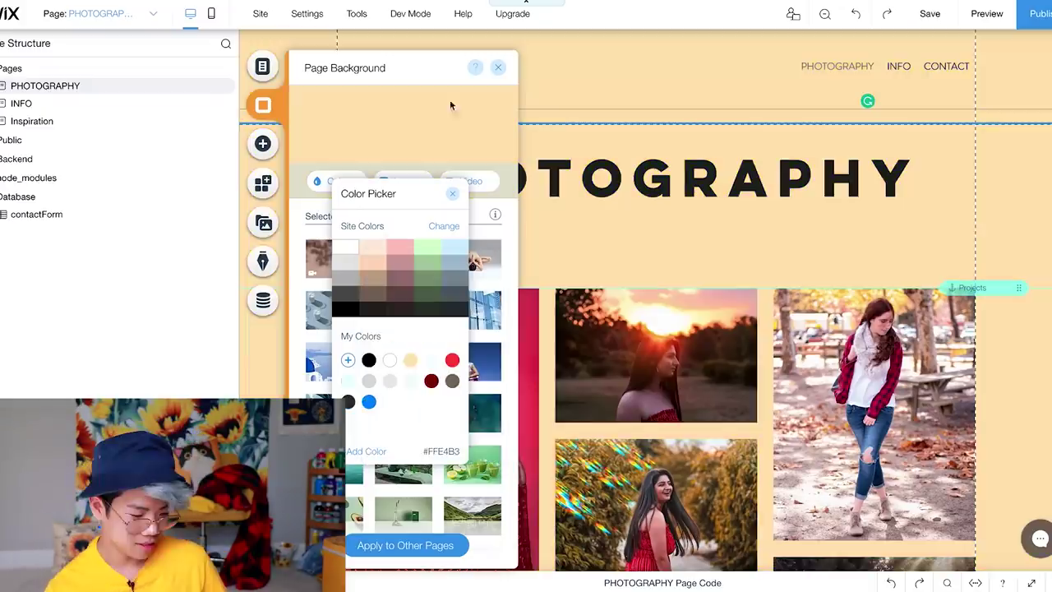
{"action": "left_click", "coordinate": [498, 68]}
{"action": "left_click", "coordinate": [498, 67]}
Step: Preview the site and examine how the gallery photos look and behave on the PHOTOGRAPHY page
{"action": "left_click", "coordinate": [993, 15]}
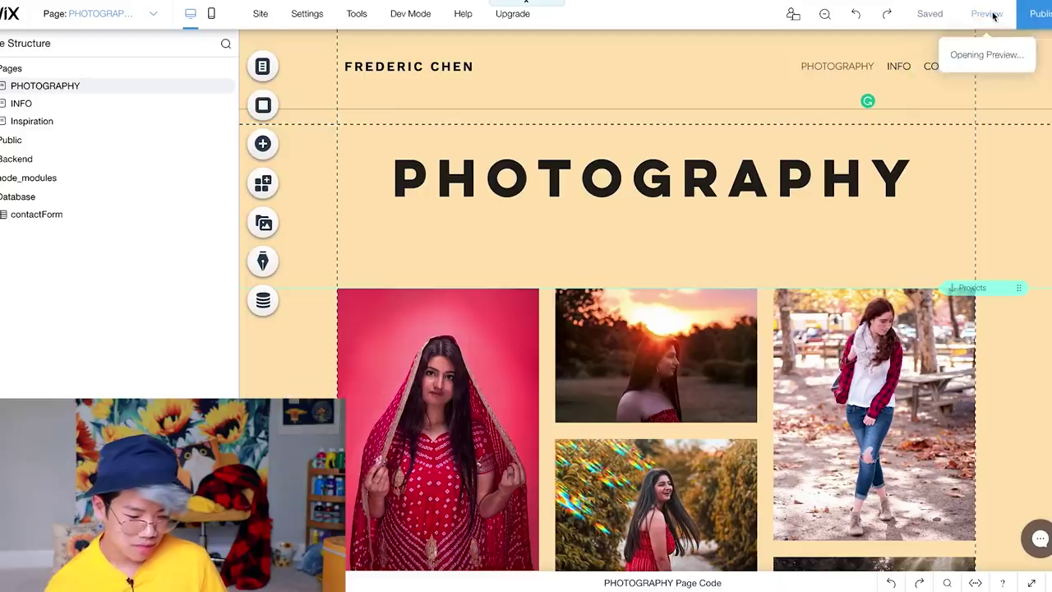
{"action": "scroll", "coordinate": [551, 249], "scroll_direction": "down", "scroll_amount": 3}
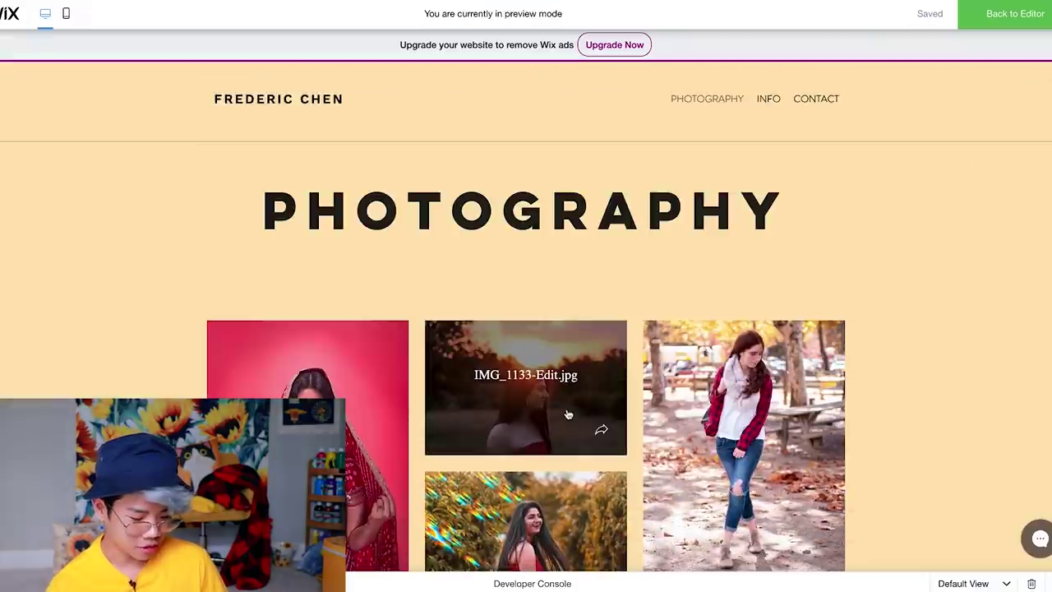
{"action": "left_click", "coordinate": [566, 406]}
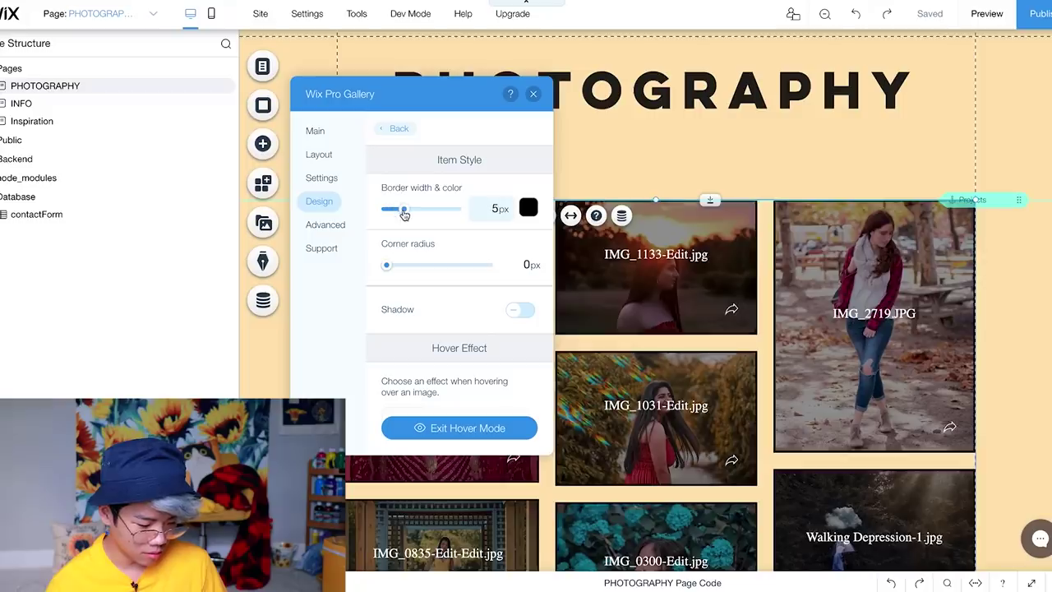
Step: Give the gallery photos a white border and the Fade in scroll animation, and check the effect down the page
{"action": "scroll", "coordinate": [830, 384], "scroll_direction": "down", "scroll_amount": 4}
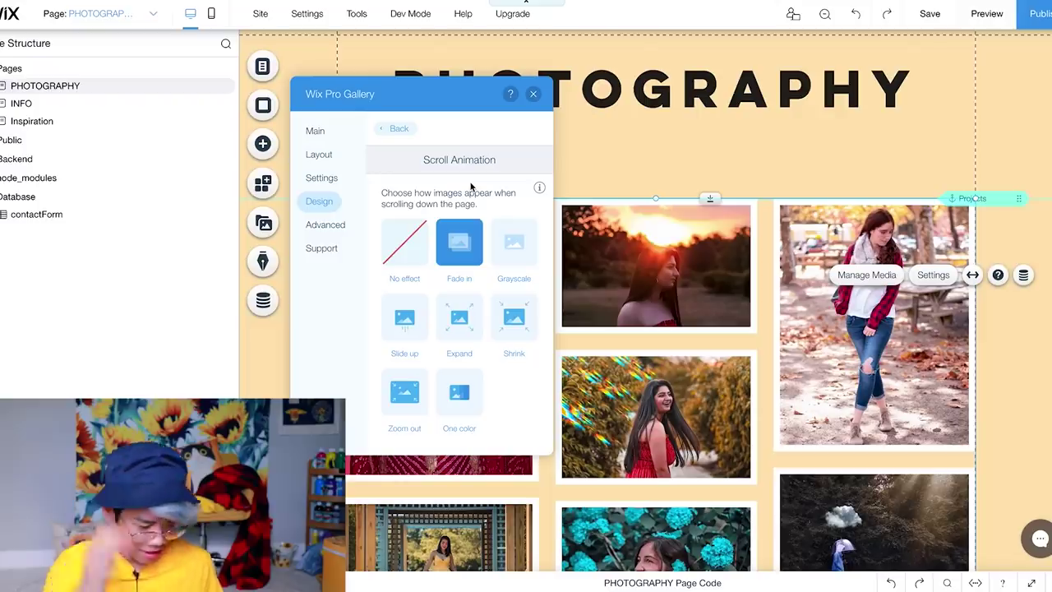
{"action": "scroll", "coordinate": [717, 266], "scroll_direction": "down", "scroll_amount": 4}
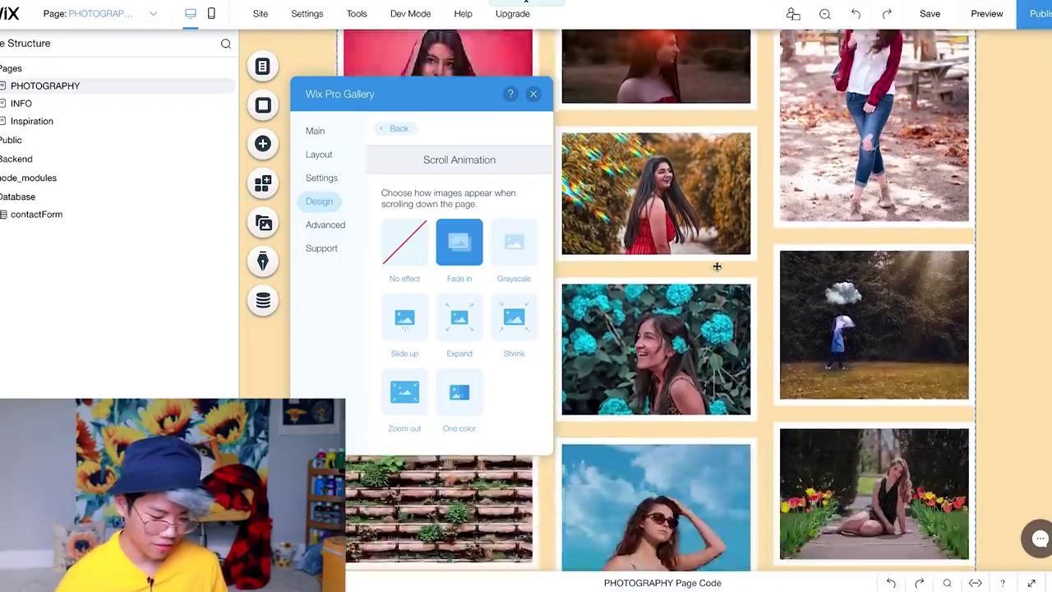
{"action": "scroll", "coordinate": [717, 265], "scroll_direction": "down", "scroll_amount": 4}
{"action": "scroll", "coordinate": [714, 275], "scroll_direction": "up", "scroll_amount": 8}
{"action": "scroll", "coordinate": [716, 265], "scroll_direction": "down", "scroll_amount": 5}
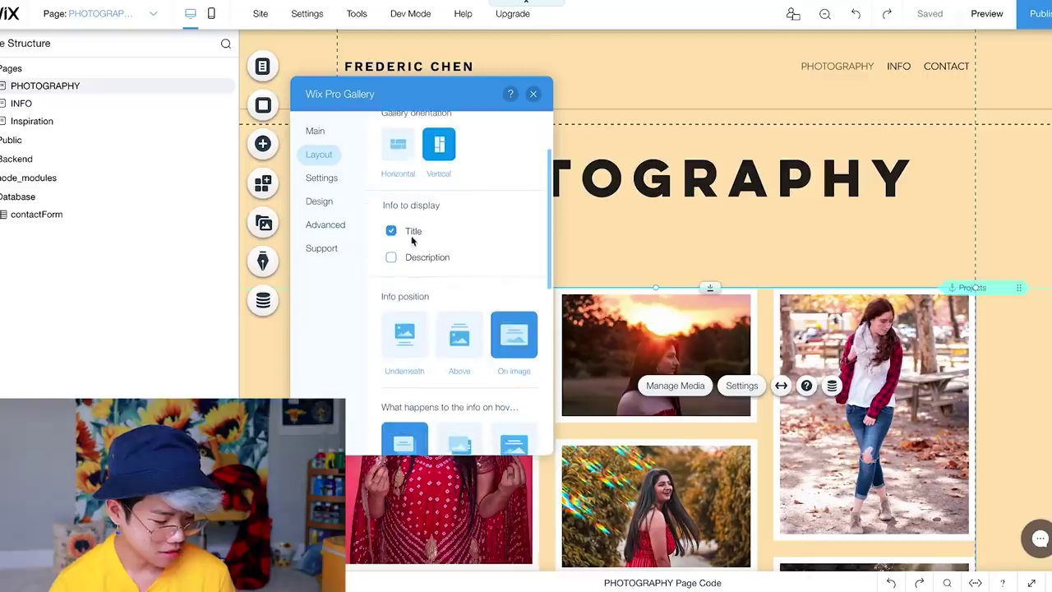
Step: Turn off the title in the info displayed on the gallery photos
{"action": "left_click", "coordinate": [390, 230]}
{"action": "scroll", "coordinate": [458, 318], "scroll_direction": "down", "scroll_amount": 2}
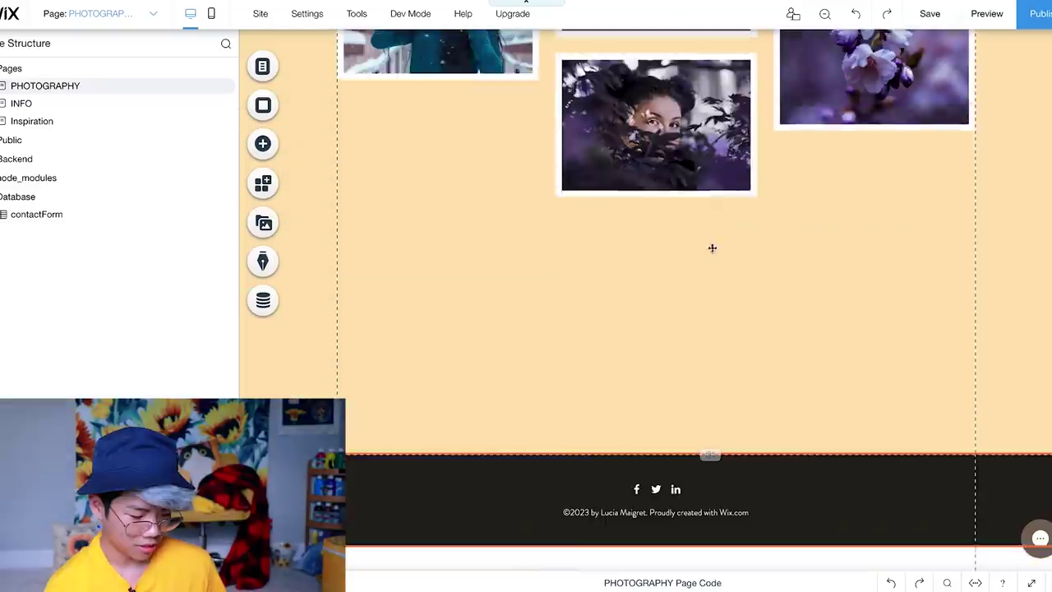
Step: Move the footer up closer to the end of the gallery and delete its copyright text
{"action": "left_click", "coordinate": [711, 456]}
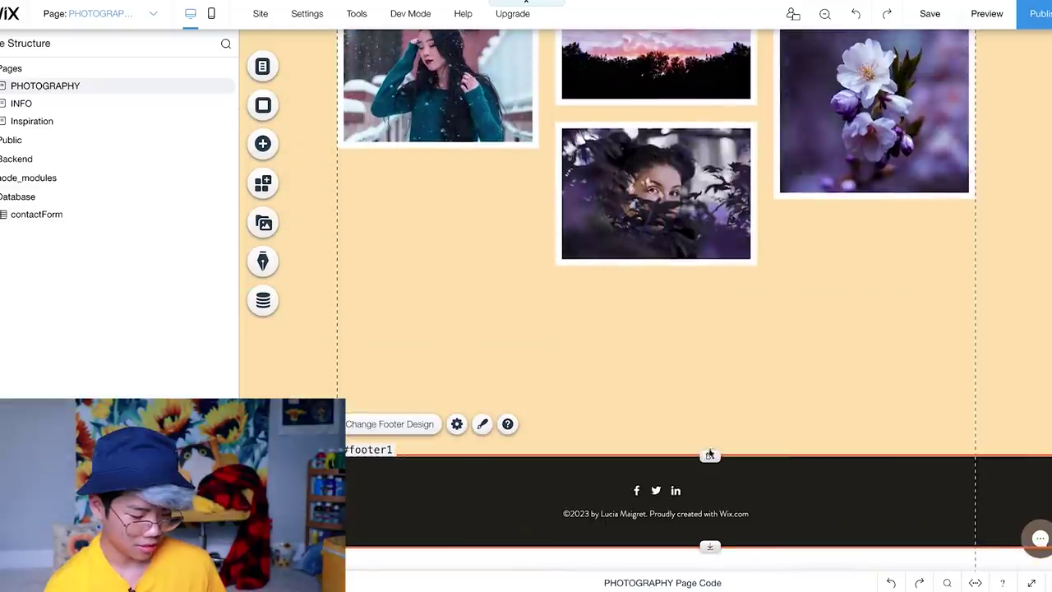
{"action": "left_click", "coordinate": [606, 513]}
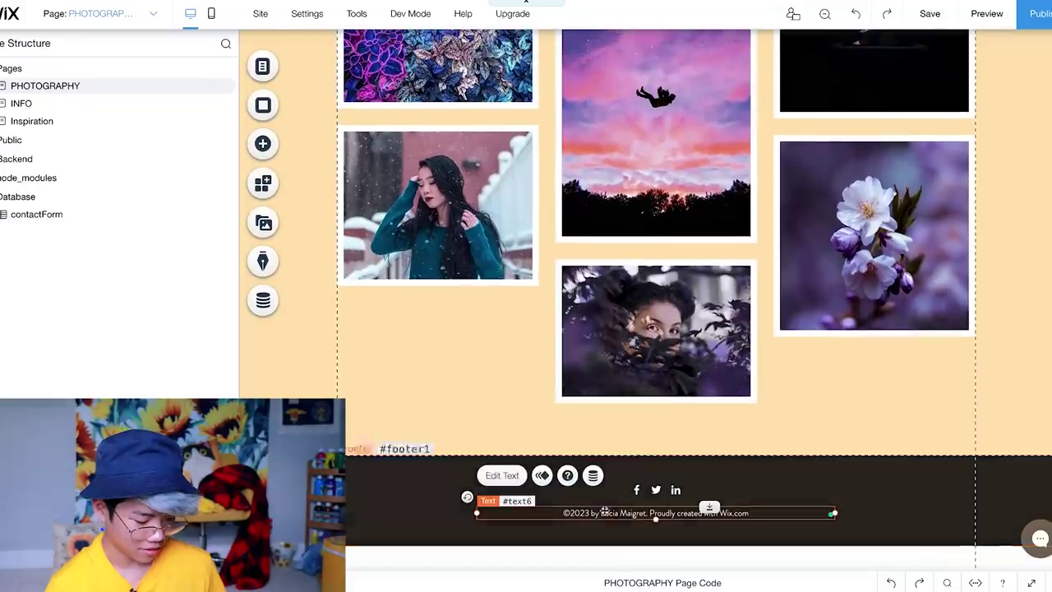
{"action": "key", "text": "Delete"}
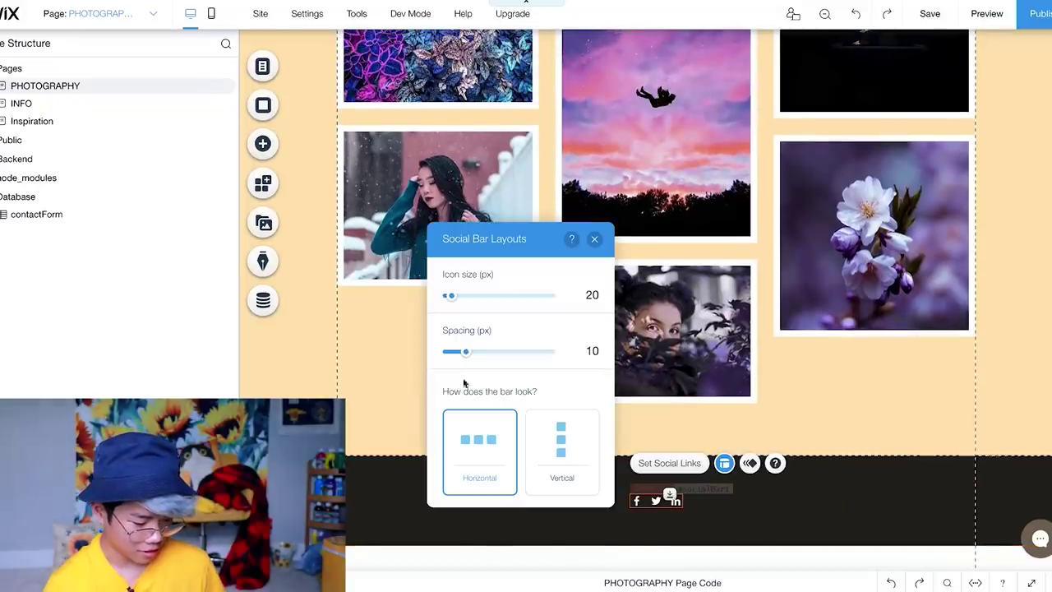
Step: Adjust the footer social bar's icon size and spacing, and open the choices for adding social icons
{"action": "left_click", "coordinate": [468, 296]}
{"action": "left_click_drag", "start_coordinate": [470, 297], "coordinate": [478, 296]}
{"action": "left_click_drag", "start_coordinate": [465, 351], "coordinate": [459, 367]}
{"action": "left_click", "coordinate": [669, 462]}
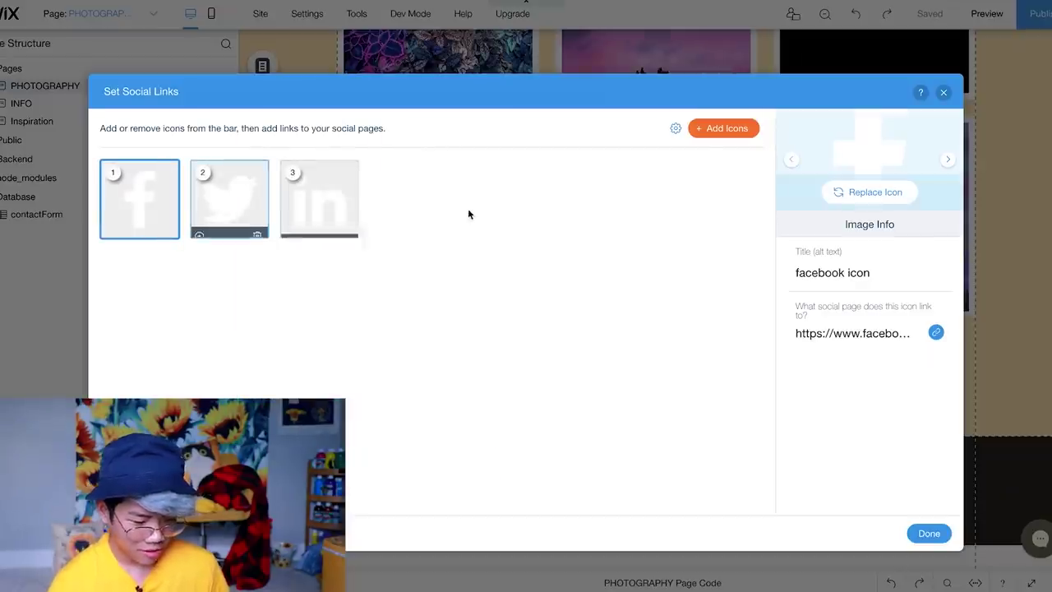
{"action": "left_click", "coordinate": [723, 129]}
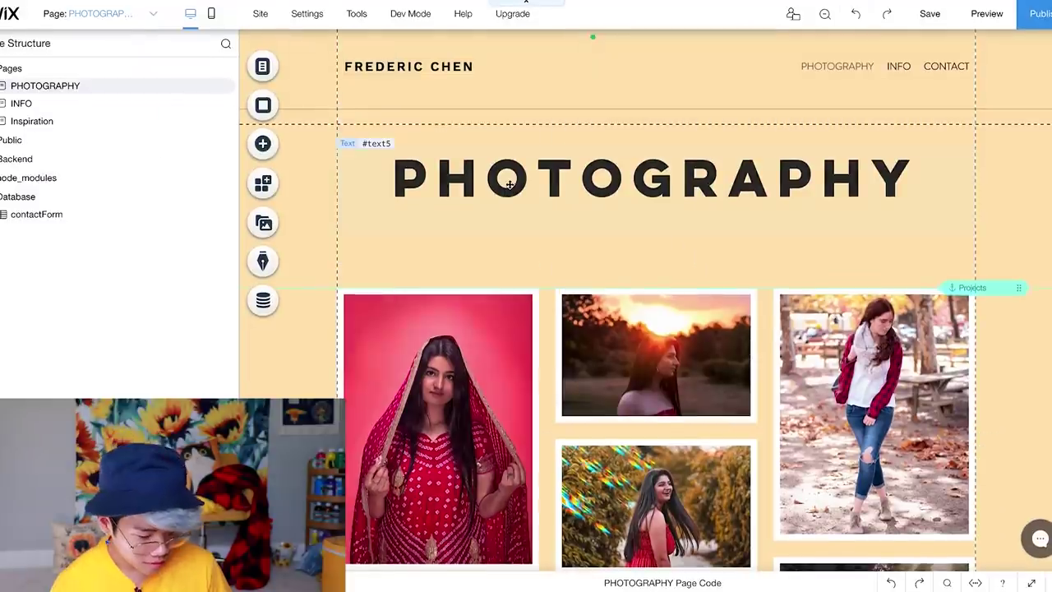
Step: Try a different text color on the PHOTOGRAPHY heading
{"action": "left_click", "coordinate": [510, 185]}
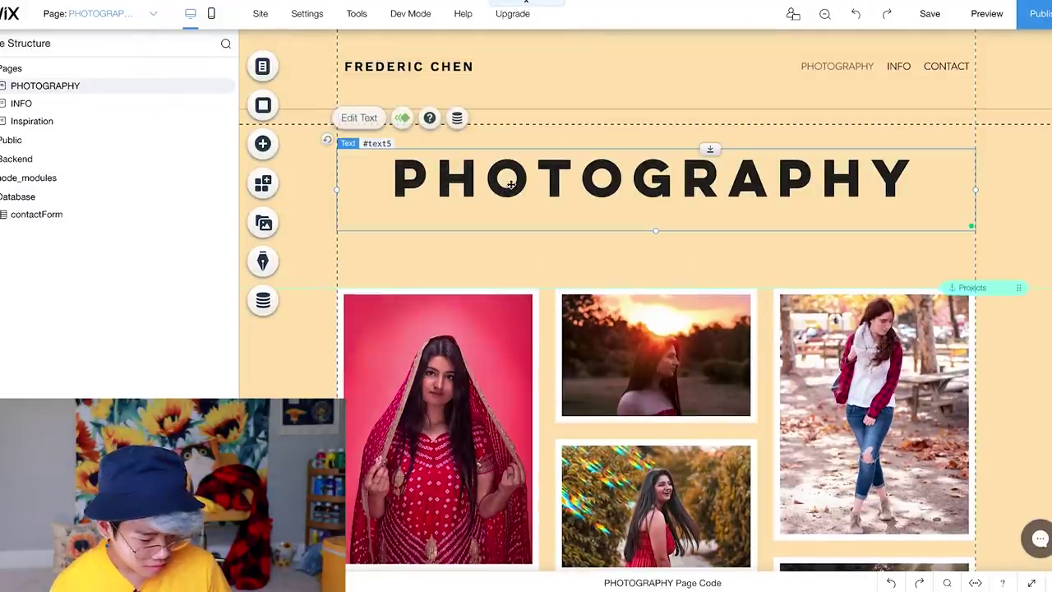
{"action": "left_click", "coordinate": [355, 120]}
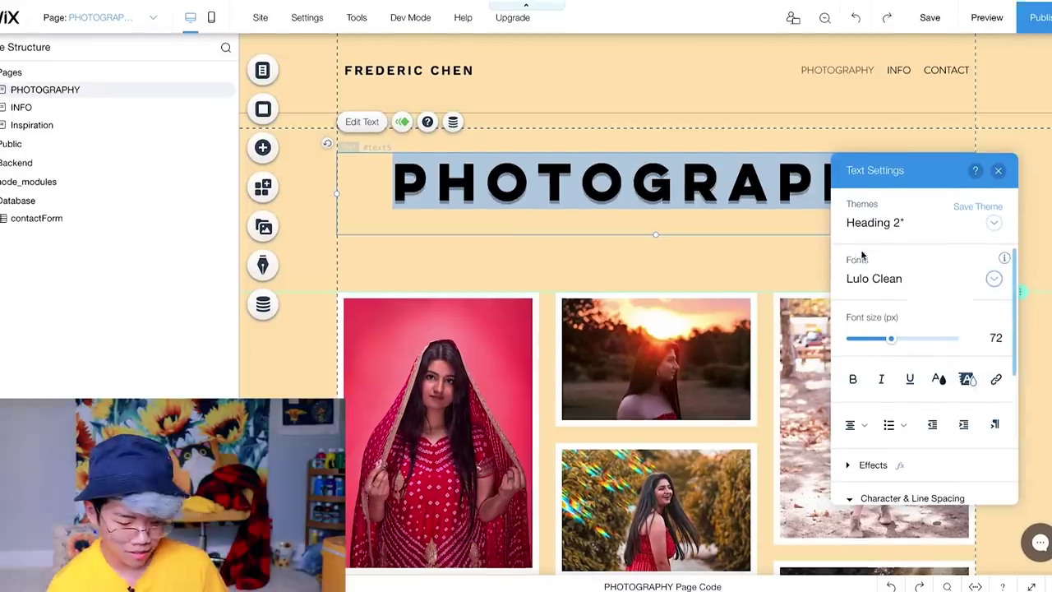
{"action": "left_click", "coordinate": [939, 375]}
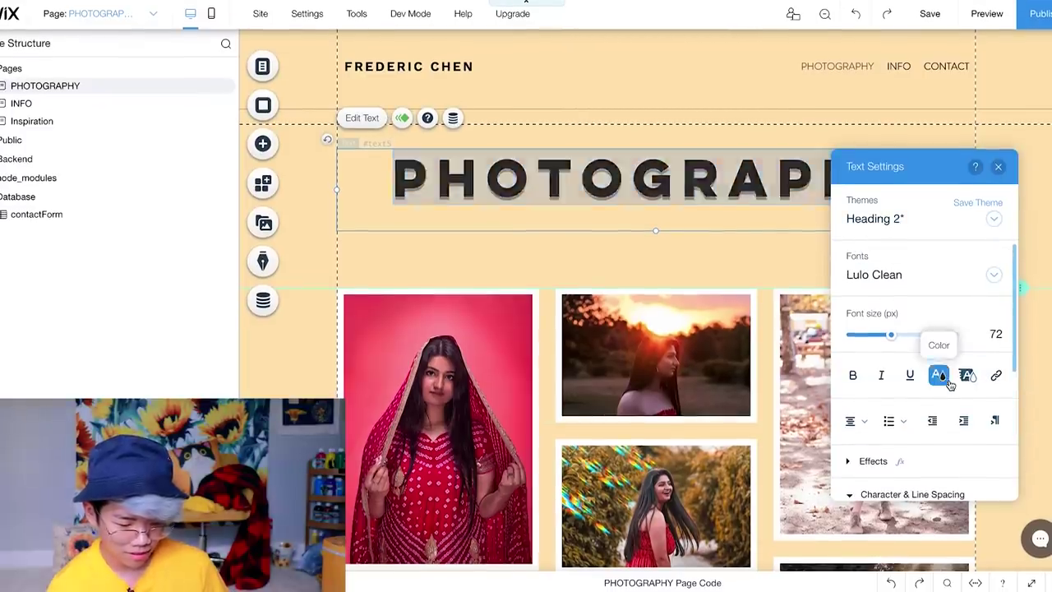
{"action": "left_click", "coordinate": [943, 211]}
{"action": "scroll", "coordinate": [938, 394], "scroll_direction": "down", "scroll_amount": 1}
{"action": "left_click", "coordinate": [560, 268]}
{"action": "scroll", "coordinate": [561, 265], "scroll_direction": "down", "scroll_amount": 3}
{"action": "scroll", "coordinate": [575, 265], "scroll_direction": "up", "scroll_amount": 3}
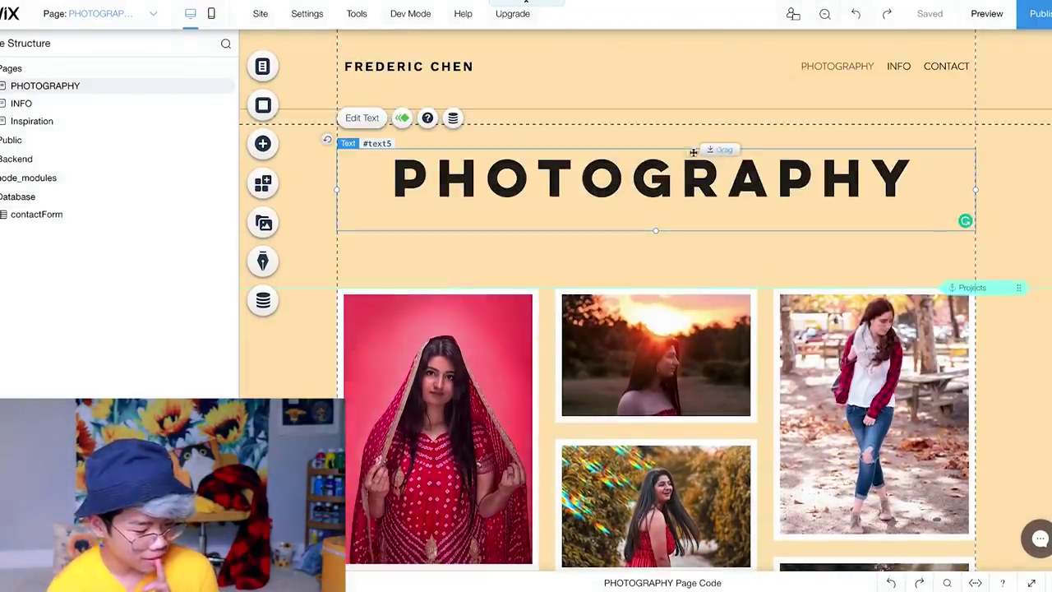
{"action": "left_click", "coordinate": [869, 72]}
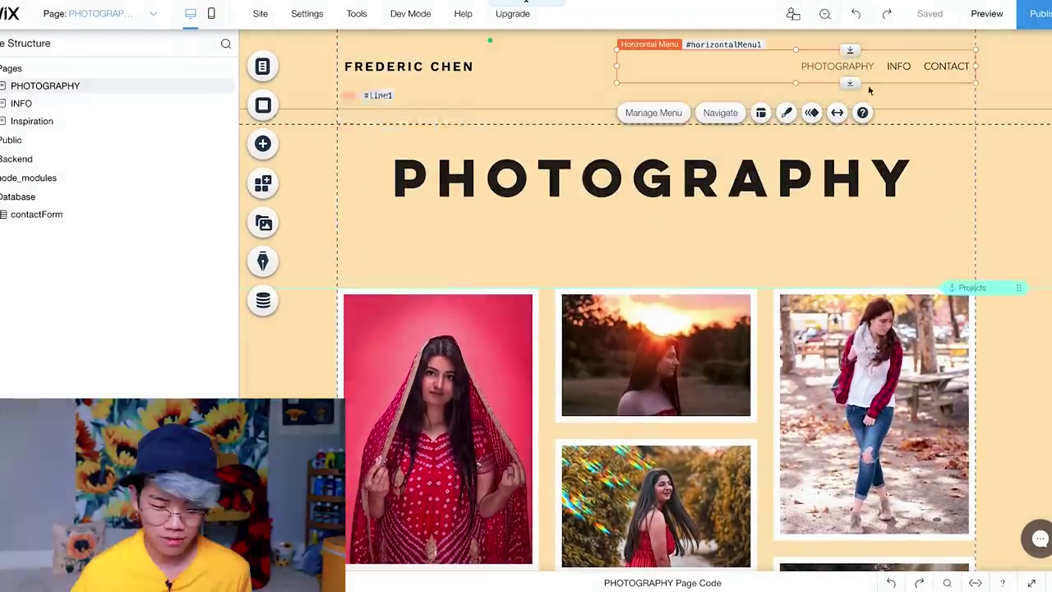
{"action": "left_click", "coordinate": [785, 171]}
{"action": "left_click", "coordinate": [740, 54]}
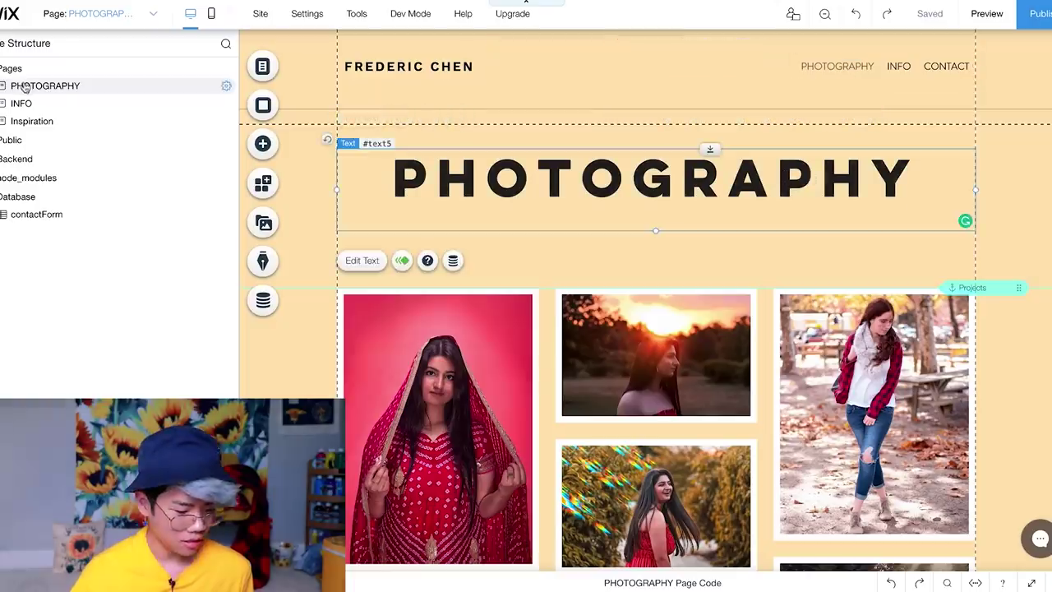
Step: On the INFO page, retitle the intro "Who Am I?" and replace its paragraph with a bio about studying Integrated Digital Media at NYU
{"action": "left_click", "coordinate": [14, 106]}
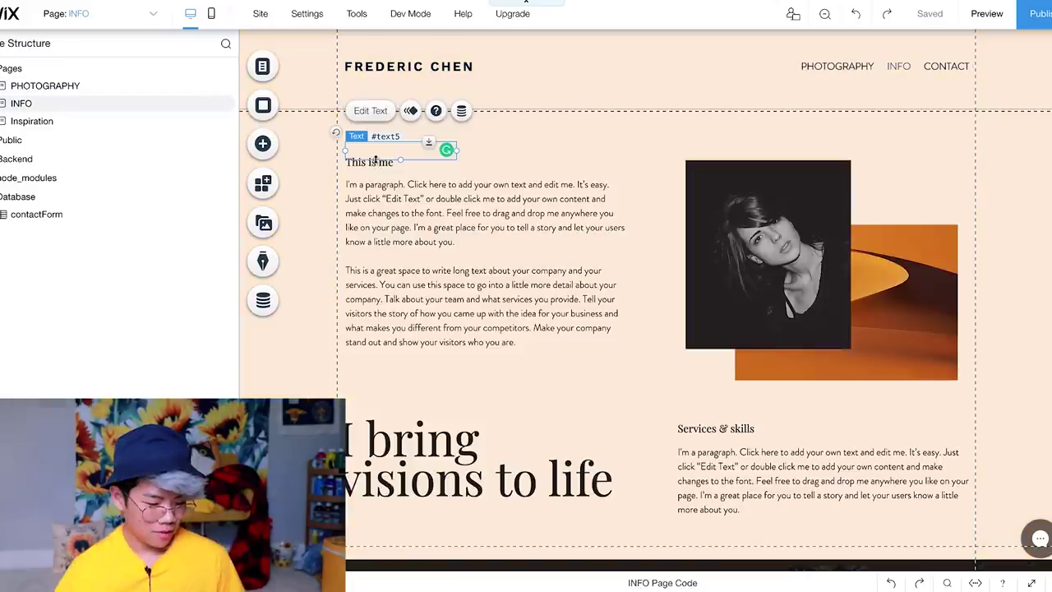
{"action": "double_click", "coordinate": [374, 155]}
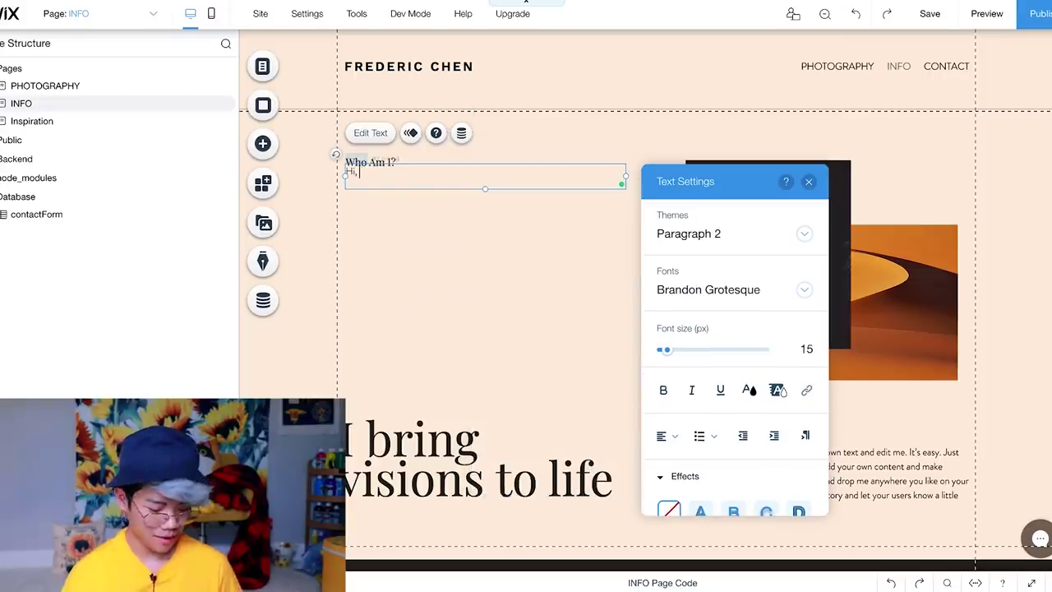
{"action": "type", "text": "my"}
{"action": "type", "text": " name is Frederic Chen, and I am currently a freshman studying at NYU. My majo"}
{"action": "type", "text": "r is Integrated Digital Media. On this website, you'll find a"}
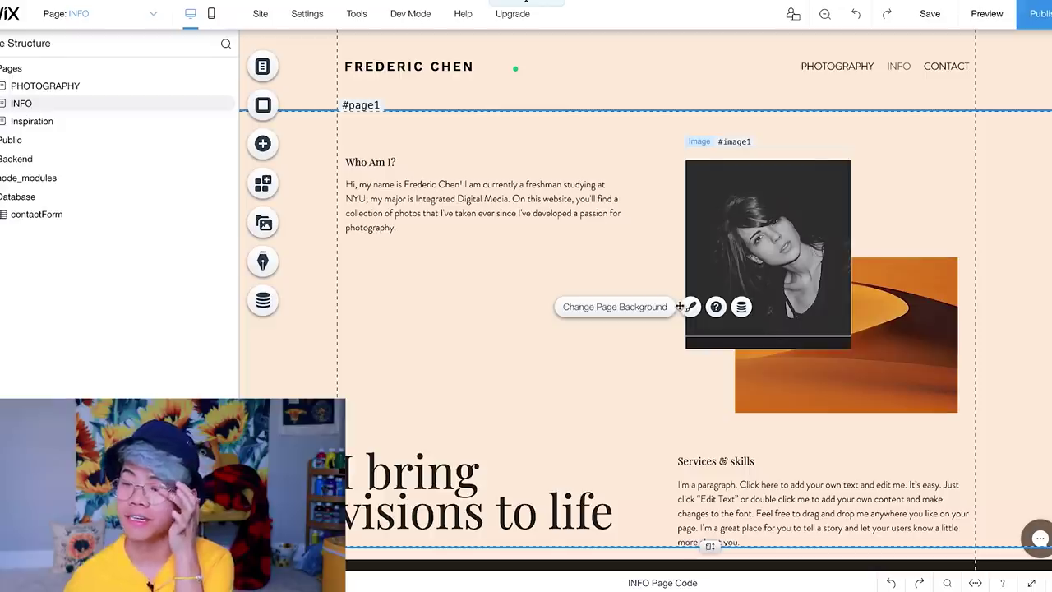
Step: Select the black-and-white portrait image on the INFO page and save the site's changes
{"action": "left_click", "coordinate": [682, 308]}
{"action": "left_click", "coordinate": [927, 15]}
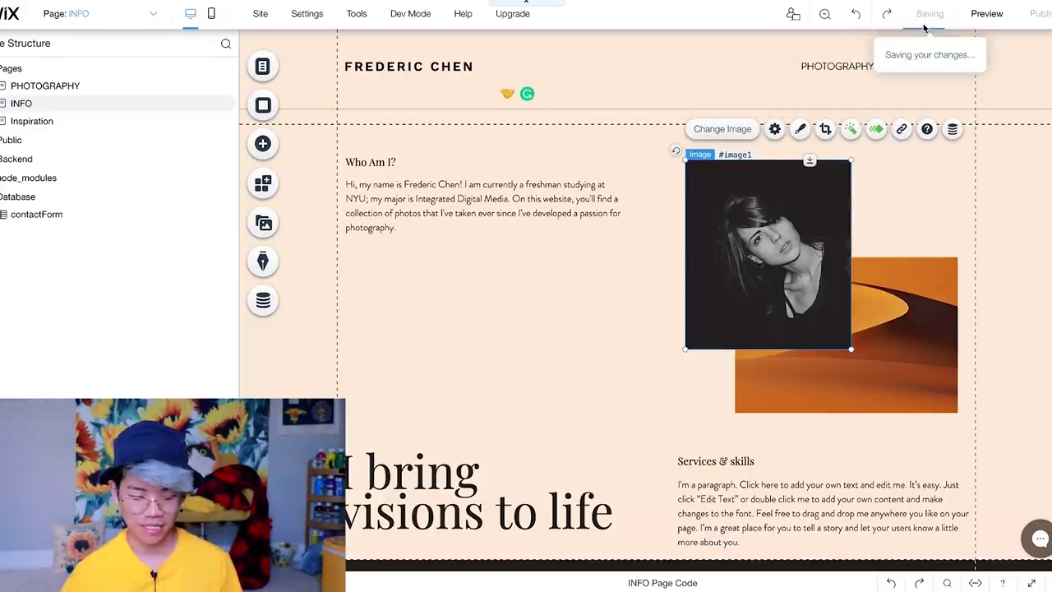
Step: On the PHOTOGRAPHY page, ungroup the white and black text layers of the PHOTOGRAPHY. heading
{"action": "left_click", "coordinate": [727, 452]}
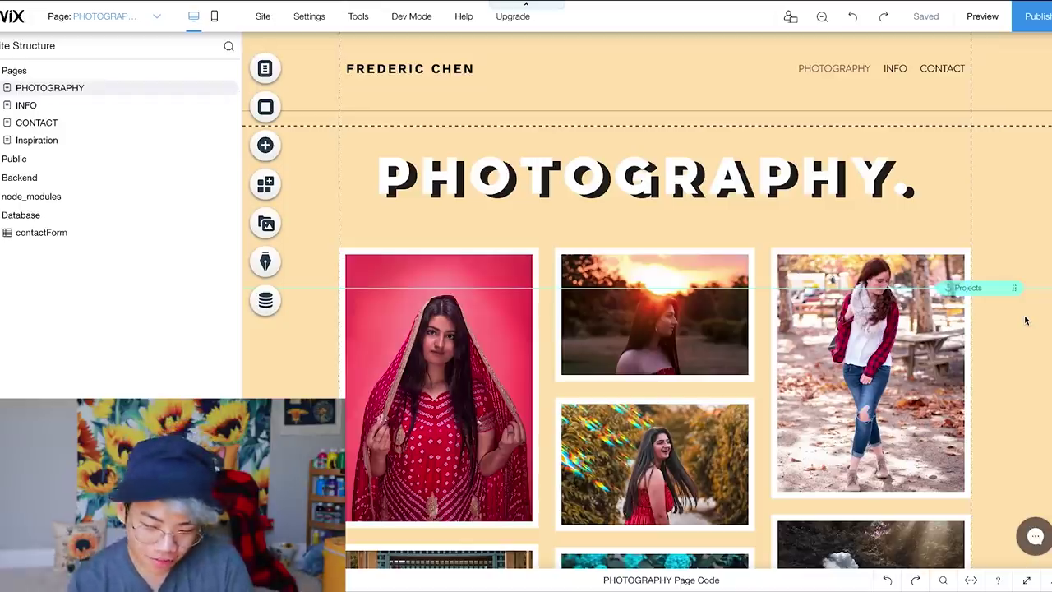
{"action": "left_click", "coordinate": [826, 200]}
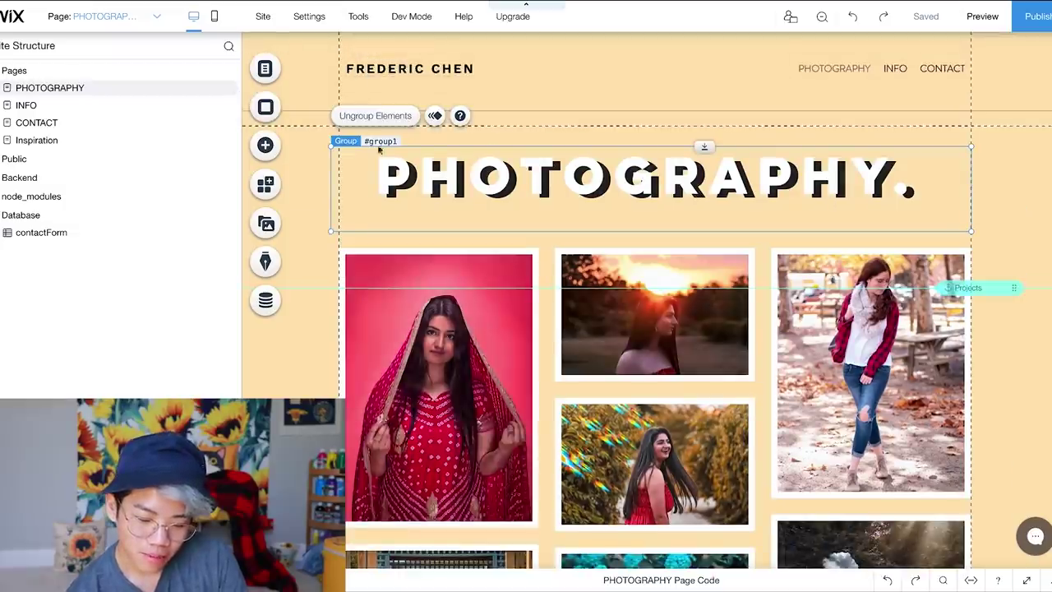
{"action": "left_click", "coordinate": [974, 216]}
{"action": "left_click", "coordinate": [824, 191]}
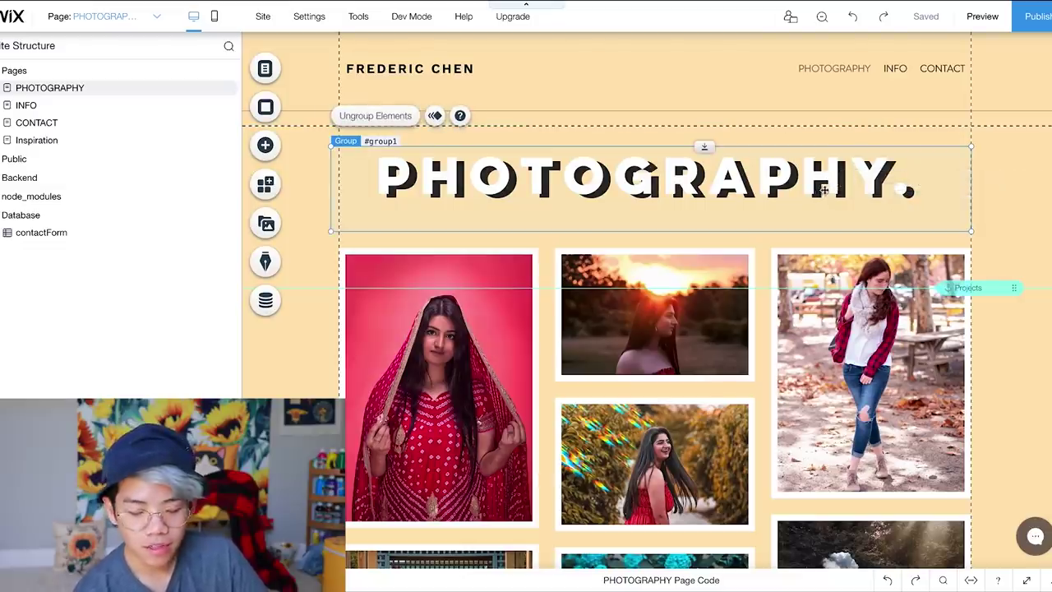
{"action": "left_click", "coordinate": [401, 120]}
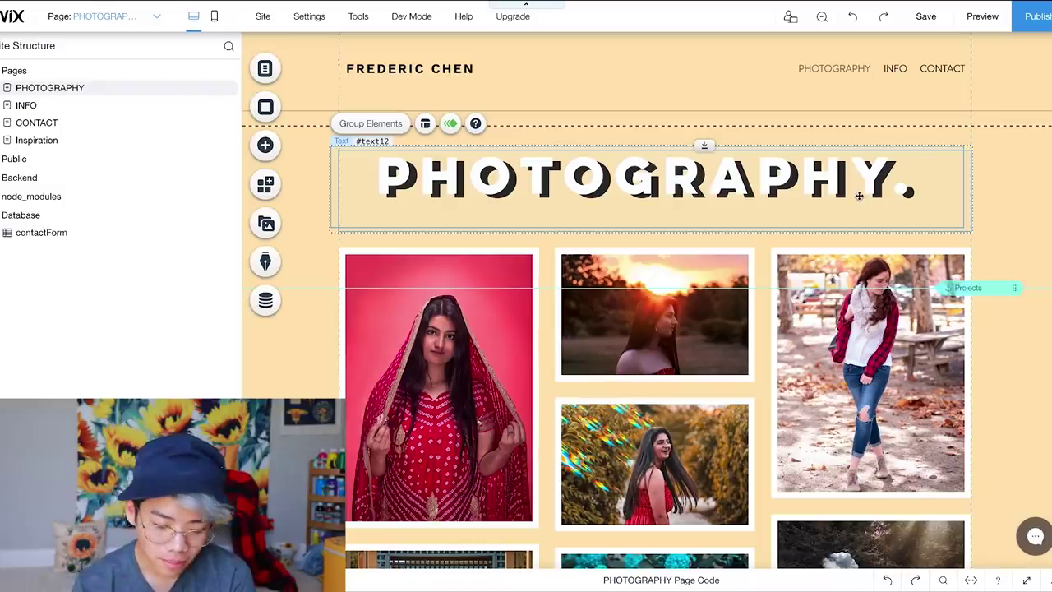
Step: Review the INFO page's bio, portrait and wall images, three-line tagline and Skills text
{"action": "left_click", "coordinate": [26, 105]}
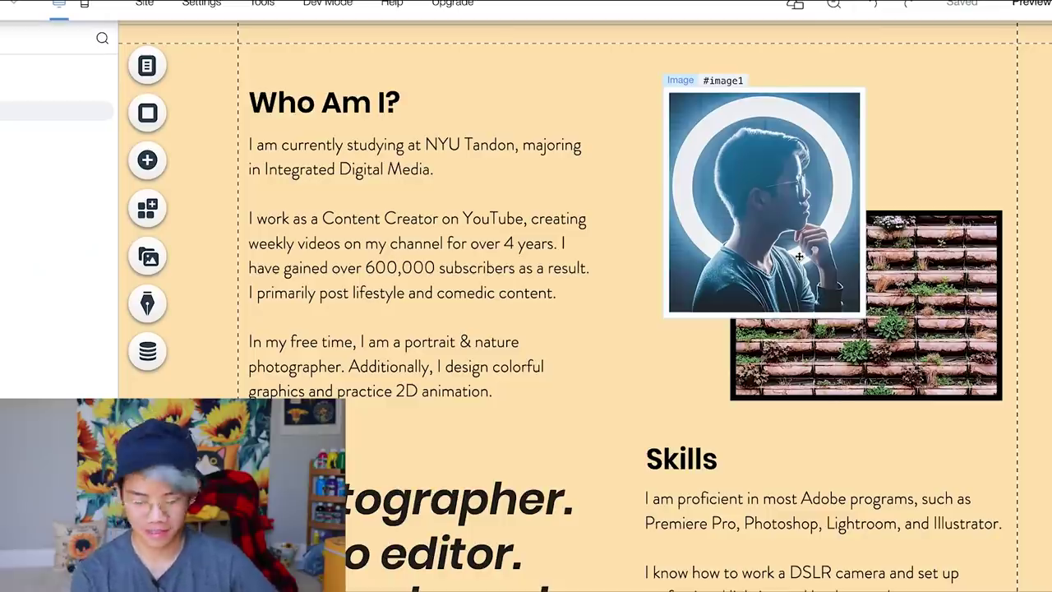
{"action": "scroll", "coordinate": [387, 311], "scroll_direction": "up", "scroll_amount": 1}
{"action": "left_click", "coordinate": [387, 310]}
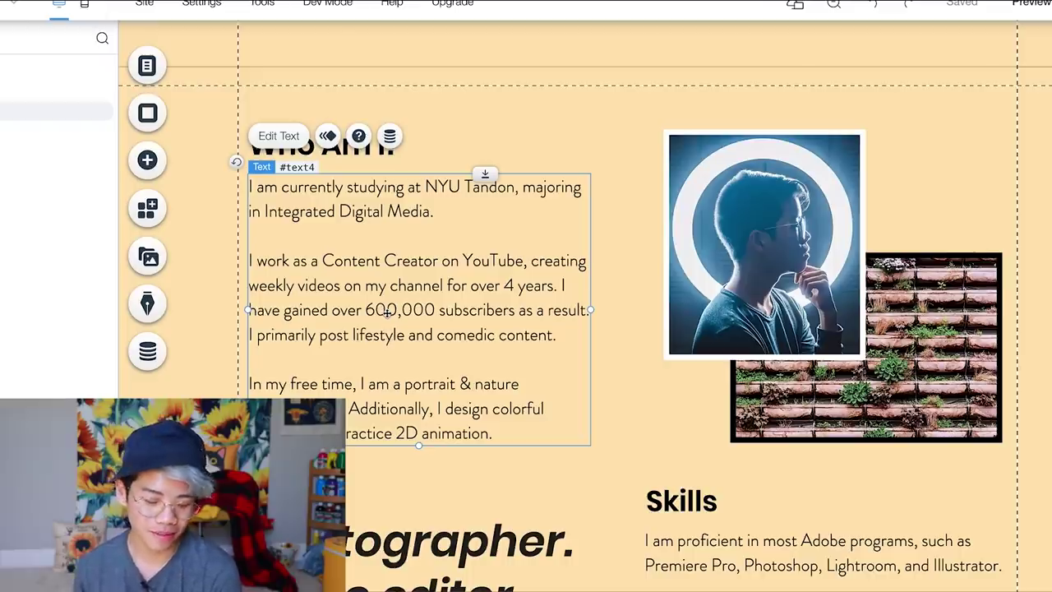
{"action": "scroll", "coordinate": [631, 344], "scroll_direction": "up", "scroll_amount": 1}
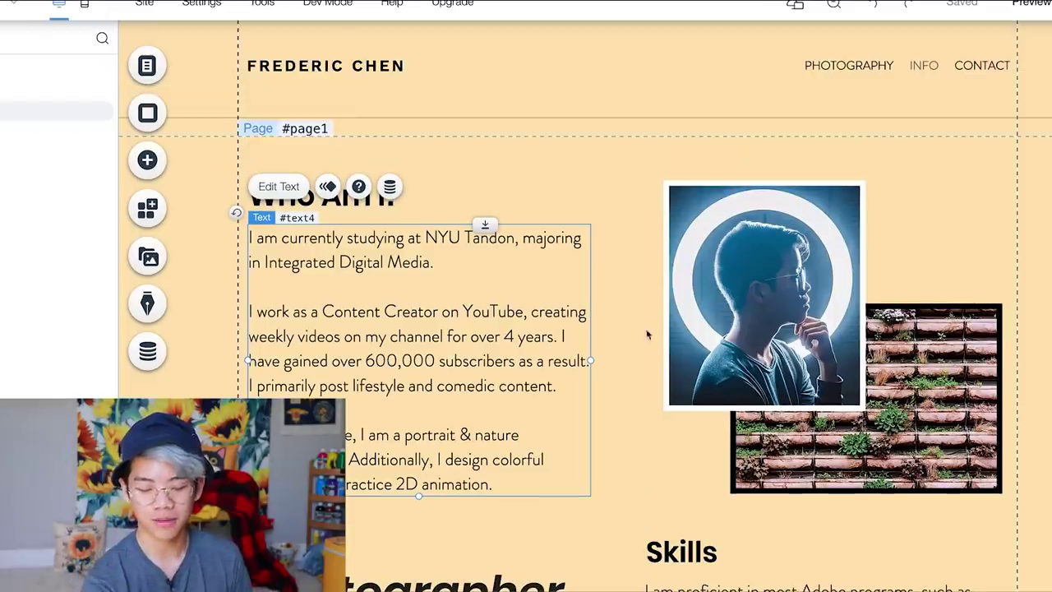
{"action": "scroll", "coordinate": [655, 340], "scroll_direction": "down", "scroll_amount": 1}
{"action": "scroll", "coordinate": [654, 341], "scroll_direction": "up", "scroll_amount": 1}
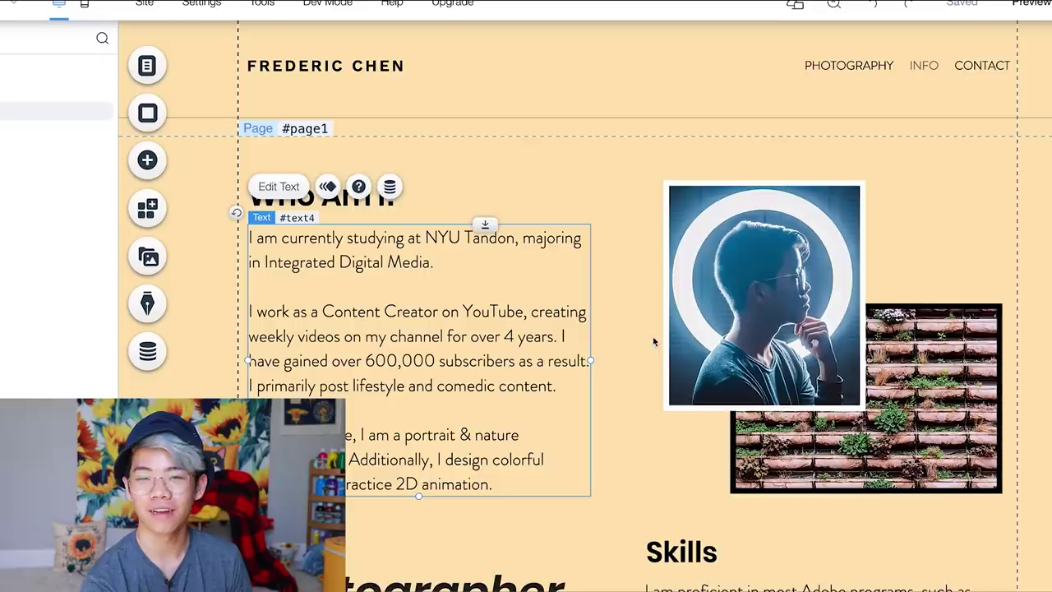
{"action": "scroll", "coordinate": [661, 344], "scroll_direction": "down", "scroll_amount": 5}
{"action": "left_click", "coordinate": [734, 374]}
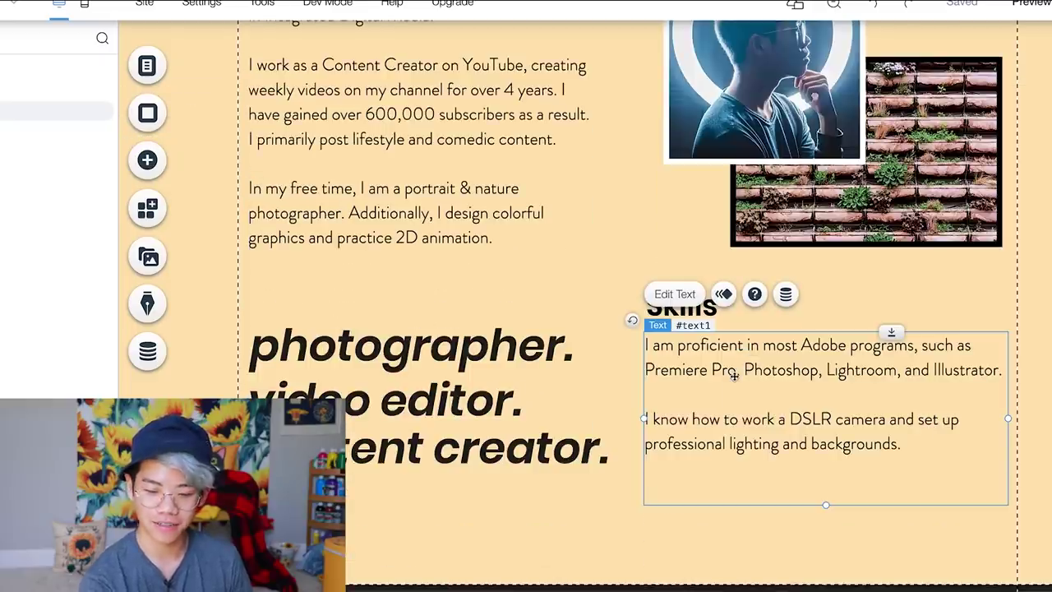
{"action": "left_click", "coordinate": [564, 404]}
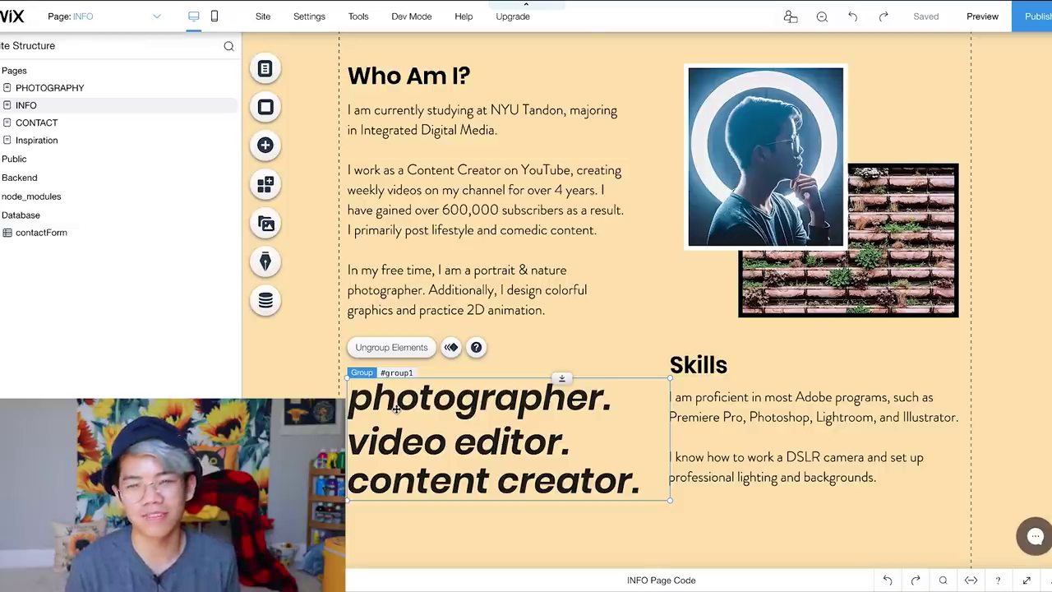
{"action": "left_click", "coordinate": [718, 463]}
{"action": "scroll", "coordinate": [717, 442], "scroll_direction": "down", "scroll_amount": 1}
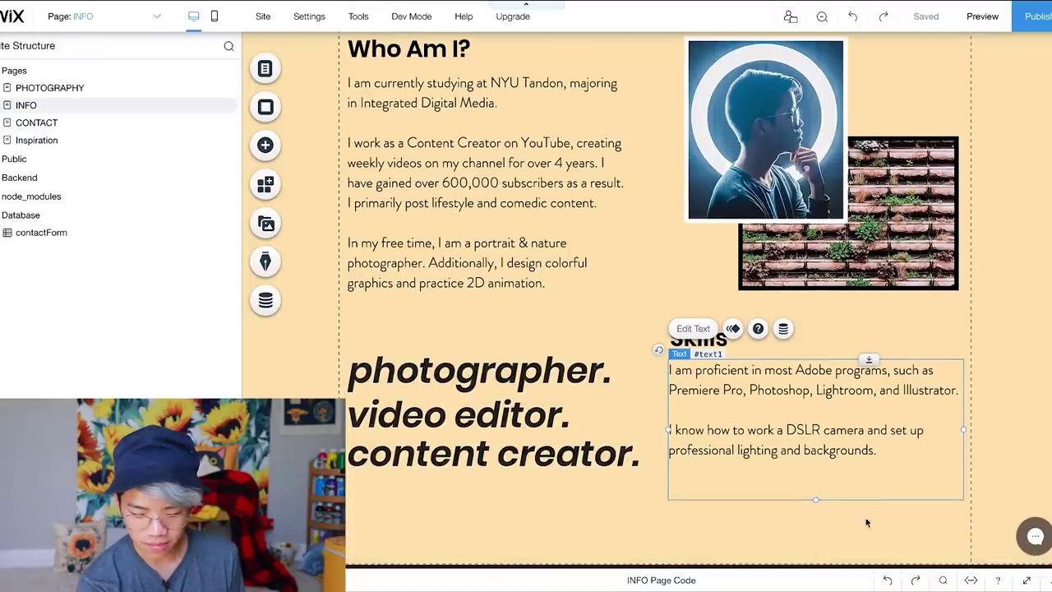
{"action": "scroll", "coordinate": [844, 458], "scroll_direction": "up", "scroll_amount": 1}
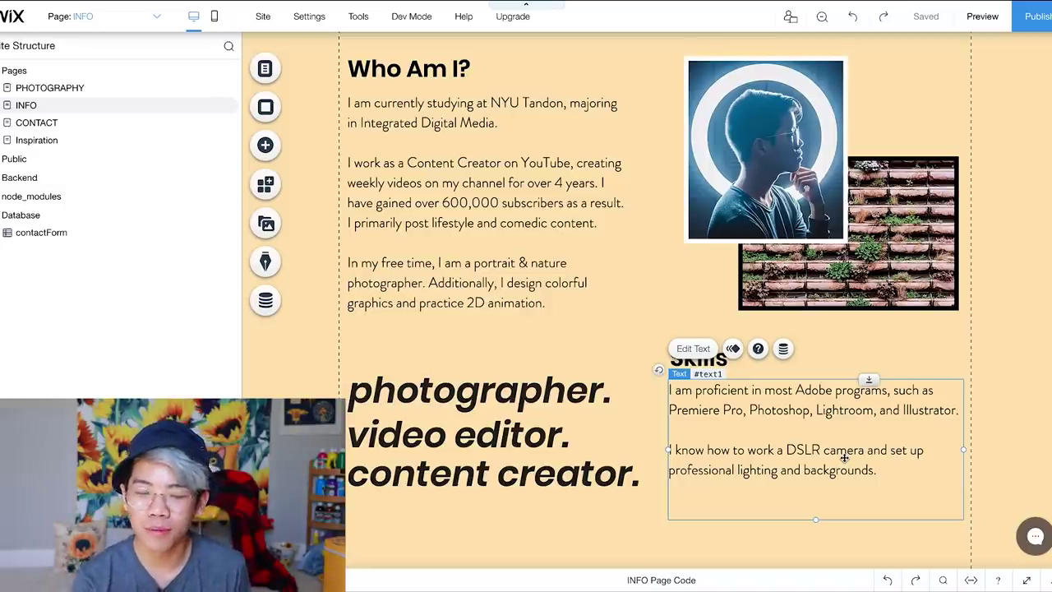
Step: On the CONTACT page, add the outlined contact form with name, email, phone and message fields
{"action": "left_click", "coordinate": [36, 123]}
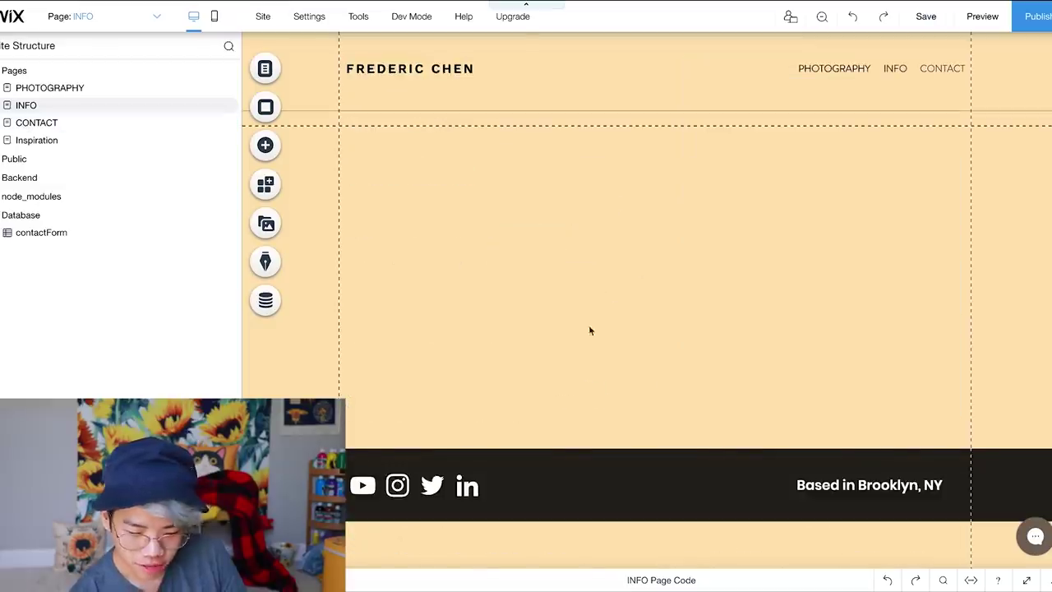
{"action": "left_click", "coordinate": [276, 146]}
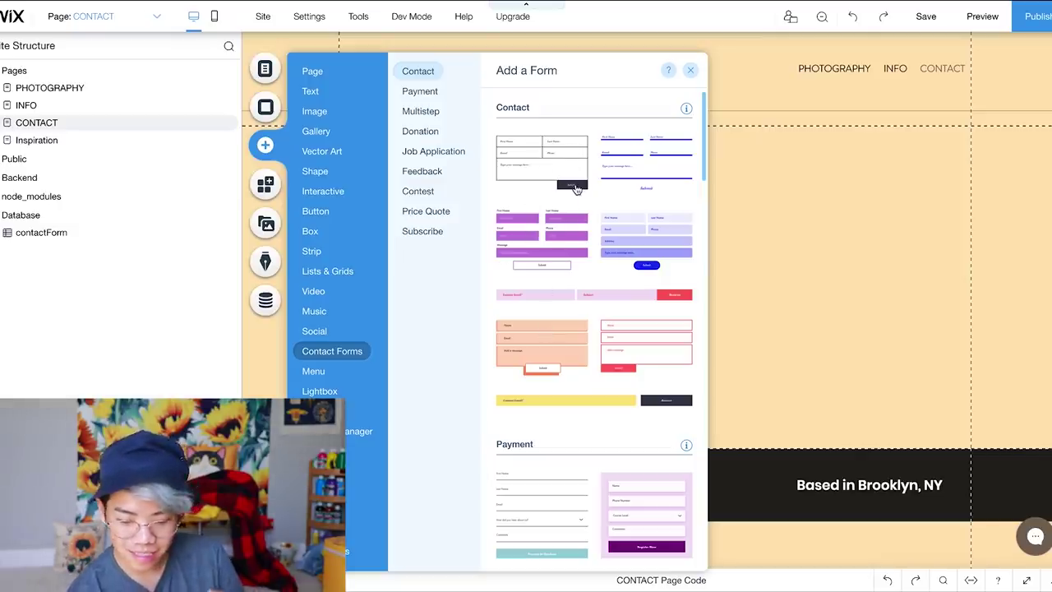
{"action": "left_click", "coordinate": [540, 164]}
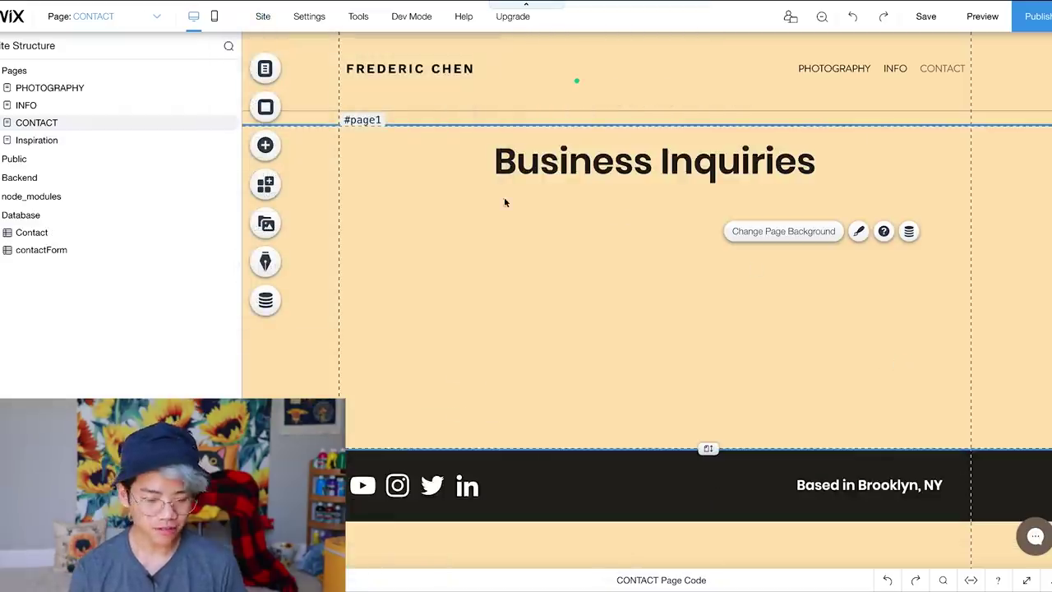
Step: Delete the Business Inquiries heading from the CONTACT page and browse the other contact form templates
{"action": "left_click", "coordinate": [504, 173]}
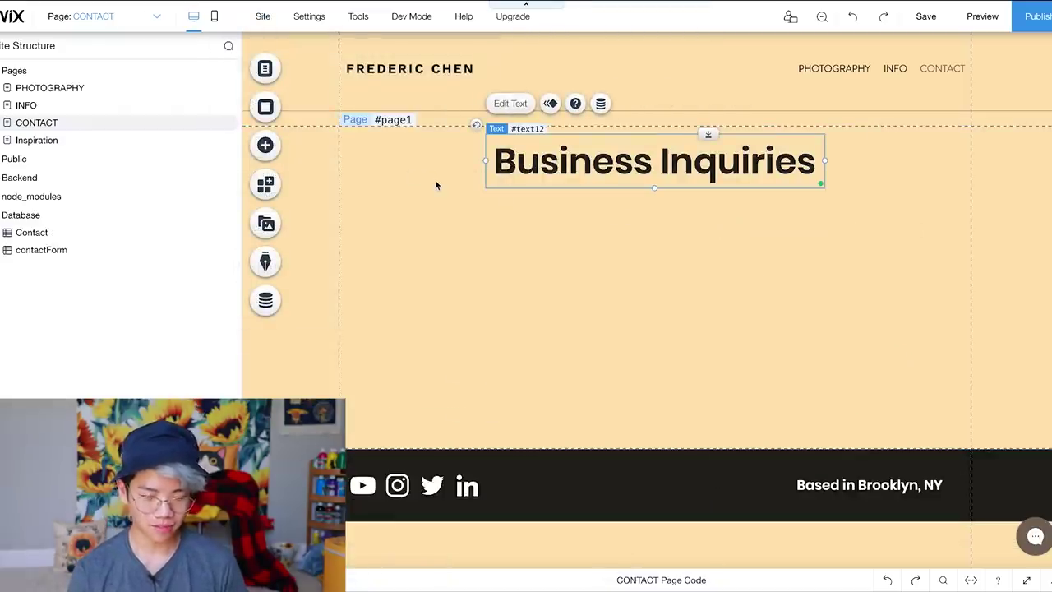
{"action": "key", "text": "Delete"}
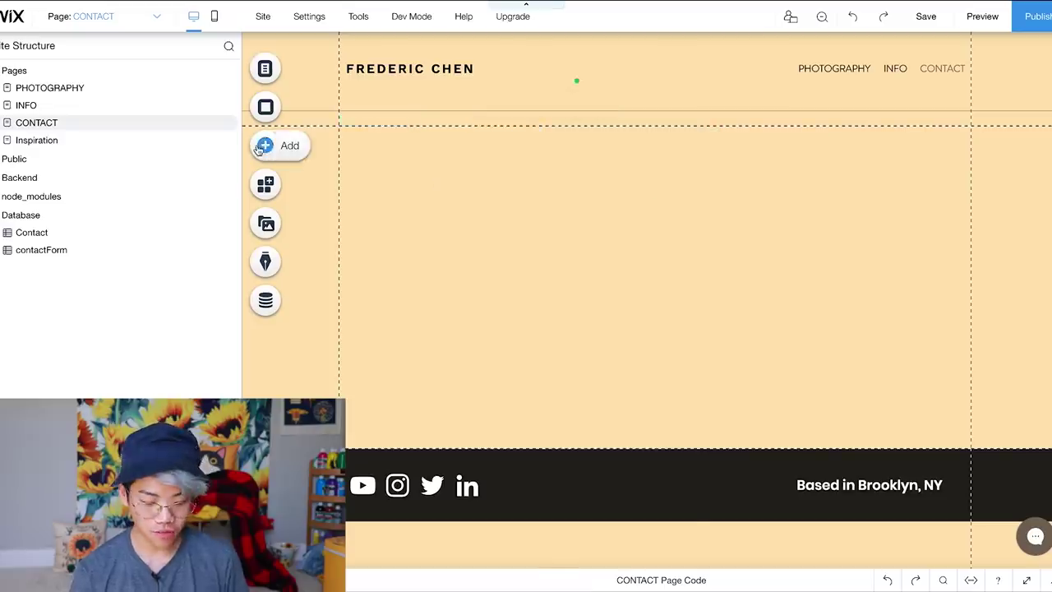
{"action": "left_click", "coordinate": [264, 145]}
{"action": "left_click", "coordinate": [325, 411]}
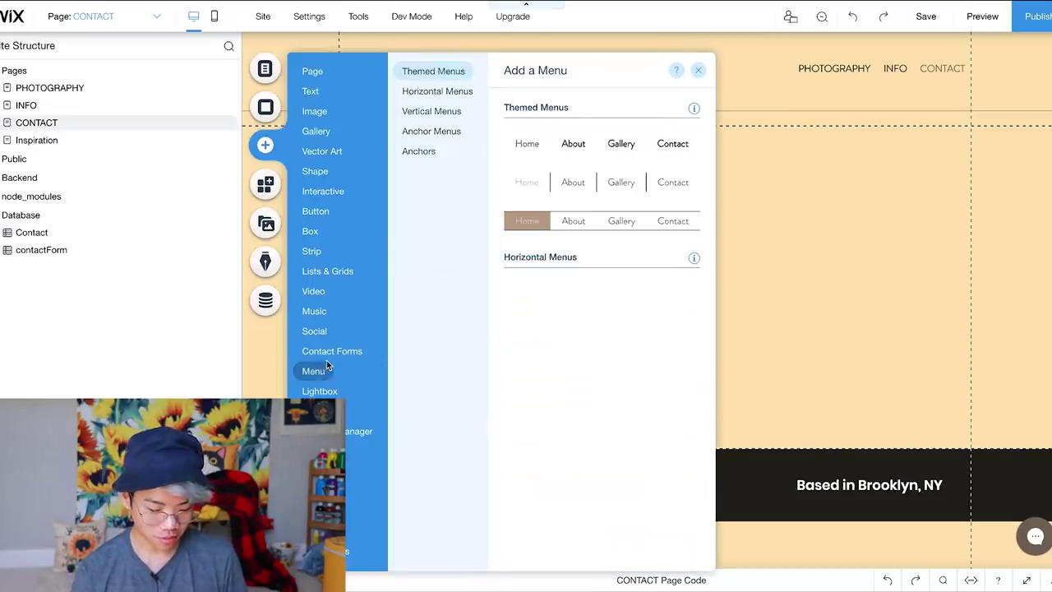
{"action": "mouse_move", "coordinate": [330, 356]}
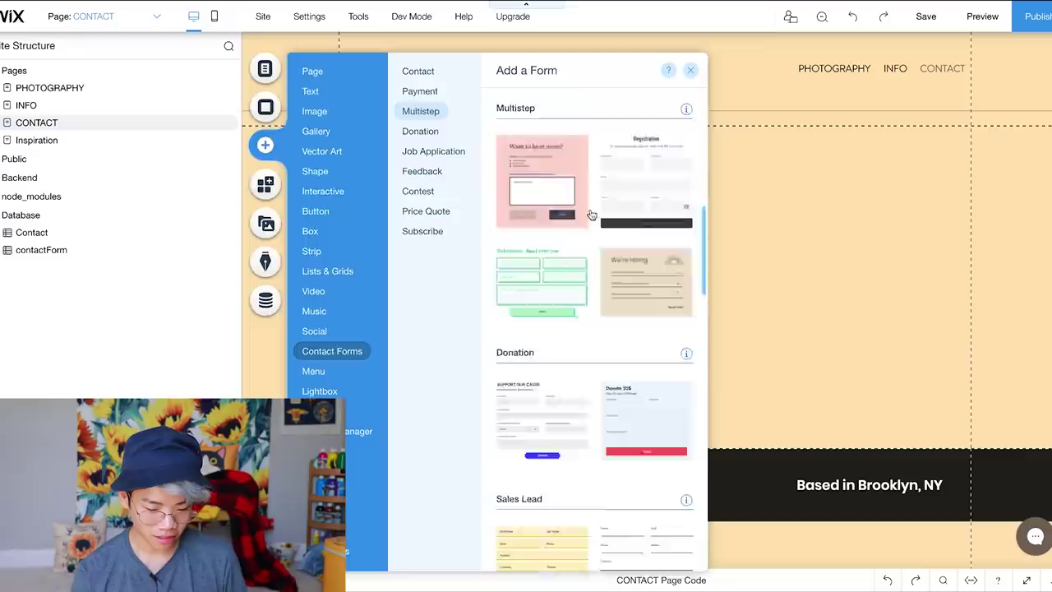
{"action": "left_click", "coordinate": [265, 144]}
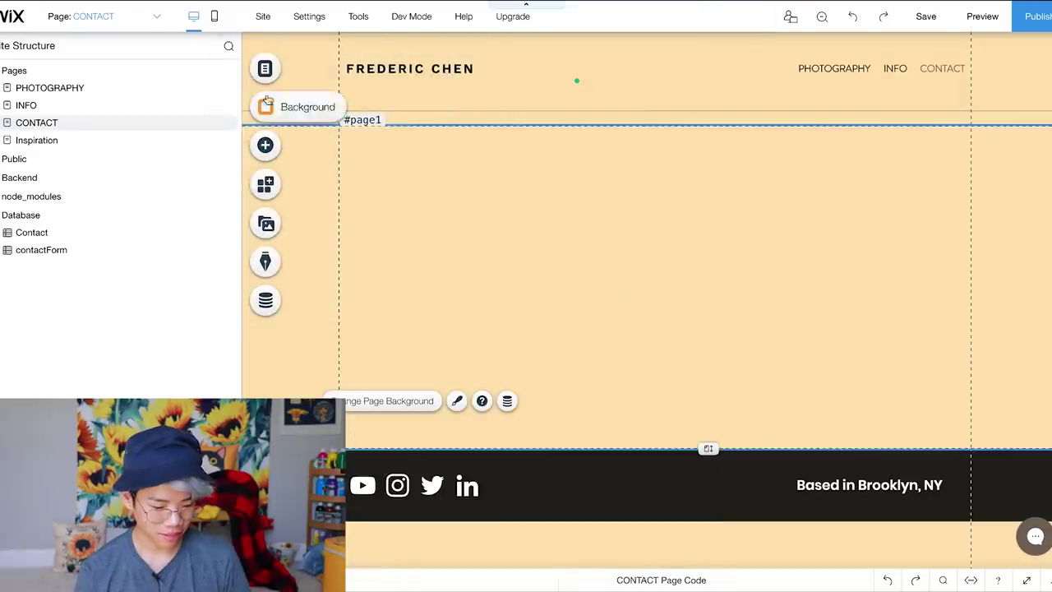
Step: Open the page options for CONTACT in the site's page list
{"action": "left_click", "coordinate": [265, 69]}
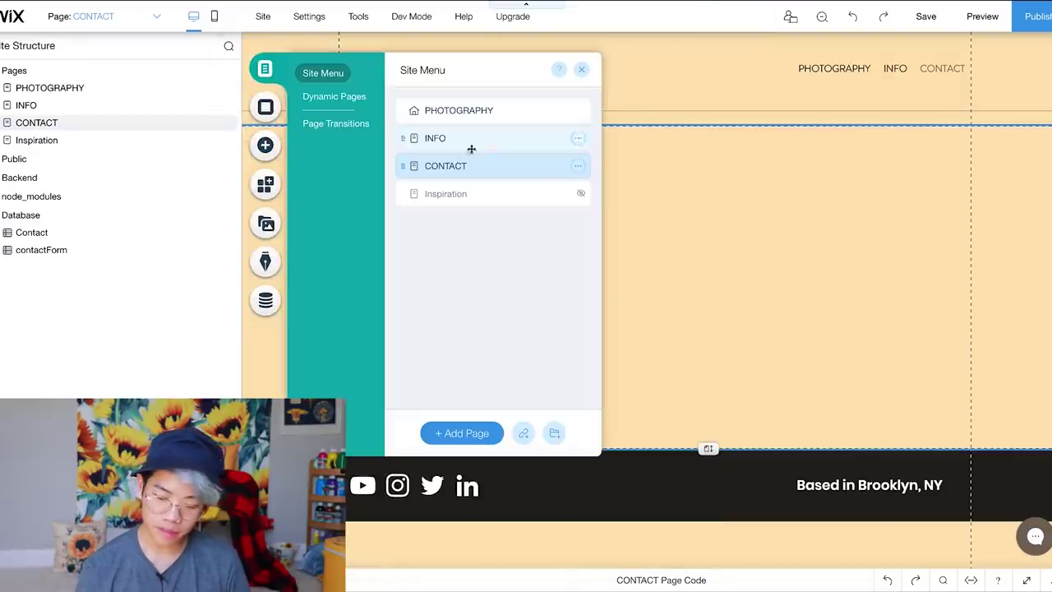
{"action": "left_click", "coordinate": [578, 166]}
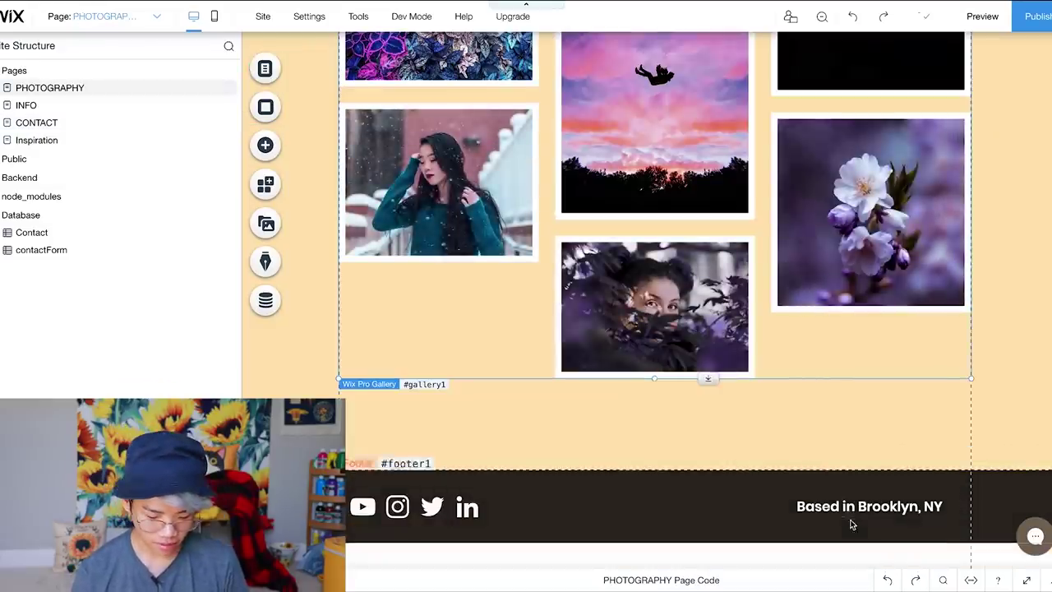
Step: Place the footer's "Based in Brooklyn, NY" text at the left end, level with the social icons and email address
{"action": "left_click", "coordinate": [855, 509]}
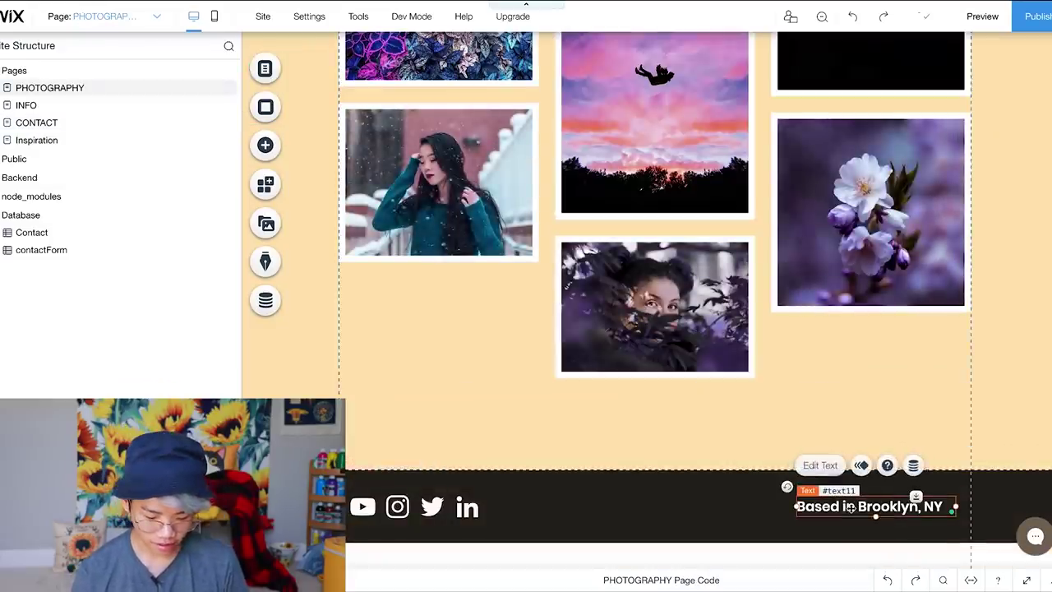
{"action": "left_click", "coordinate": [682, 505]}
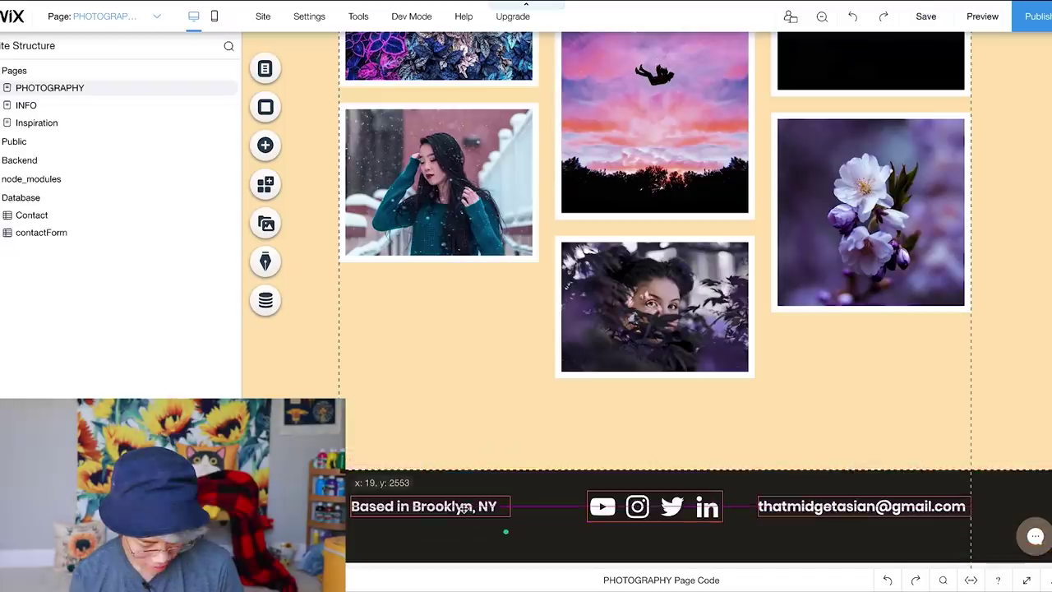
{"action": "left_click_drag", "start_coordinate": [464, 509], "coordinate": [466, 507]}
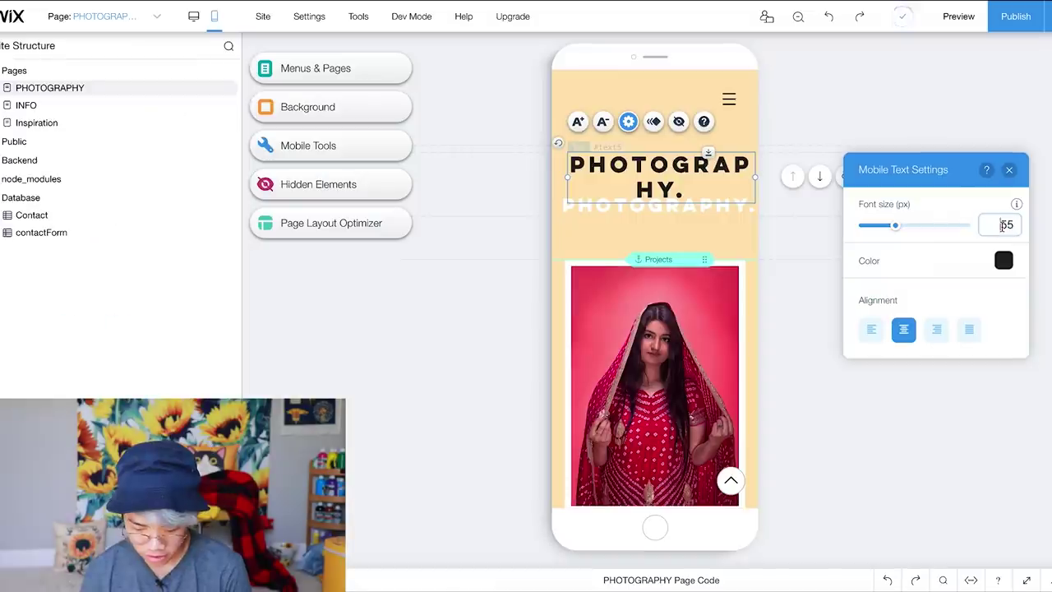
Step: In the mobile layout of the PHOTOGRAPHY page, set the black heading layer's font size to 45 px
{"action": "left_click", "coordinate": [1002, 227]}
{"action": "type", "text": "45"}
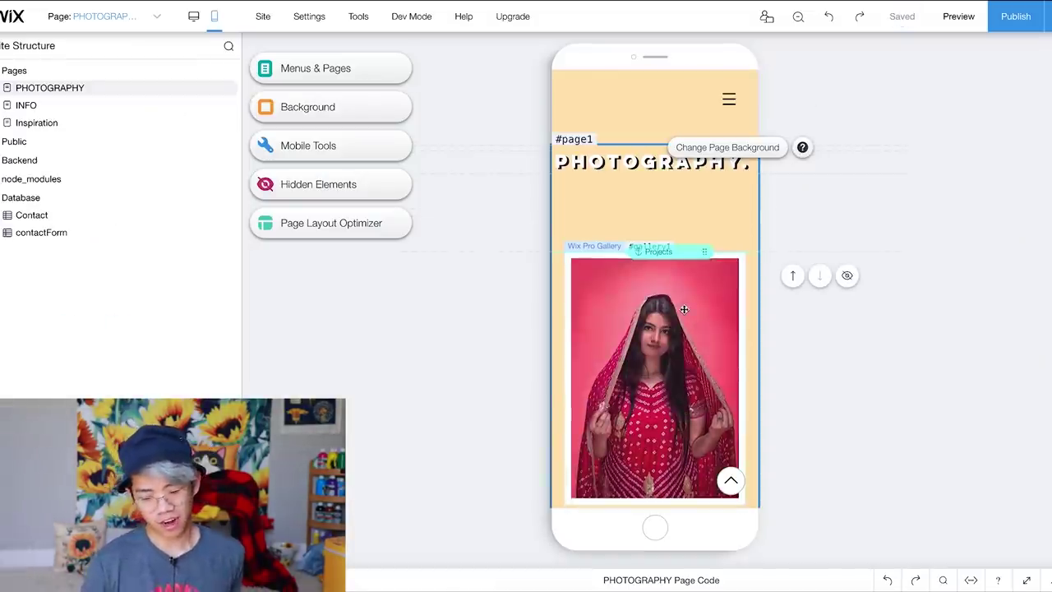
{"action": "scroll", "coordinate": [686, 314], "scroll_direction": "down", "scroll_amount": 5}
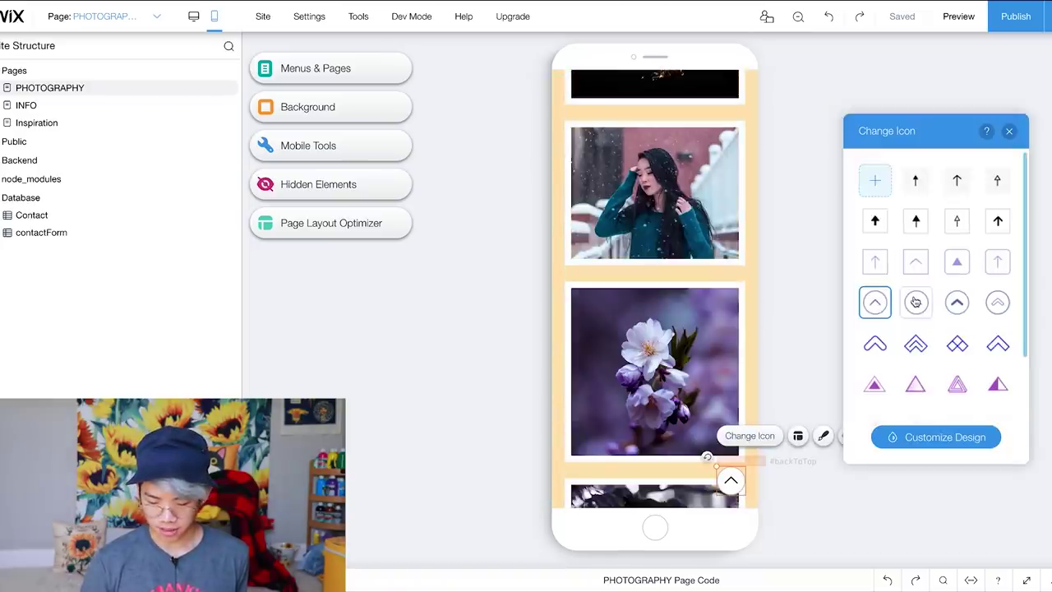
Step: In the mobile layout of the INFO page, move the Skills heading down, clear of the overlapping tagline
{"action": "scroll", "coordinate": [951, 192], "scroll_direction": "down", "scroll_amount": 3}
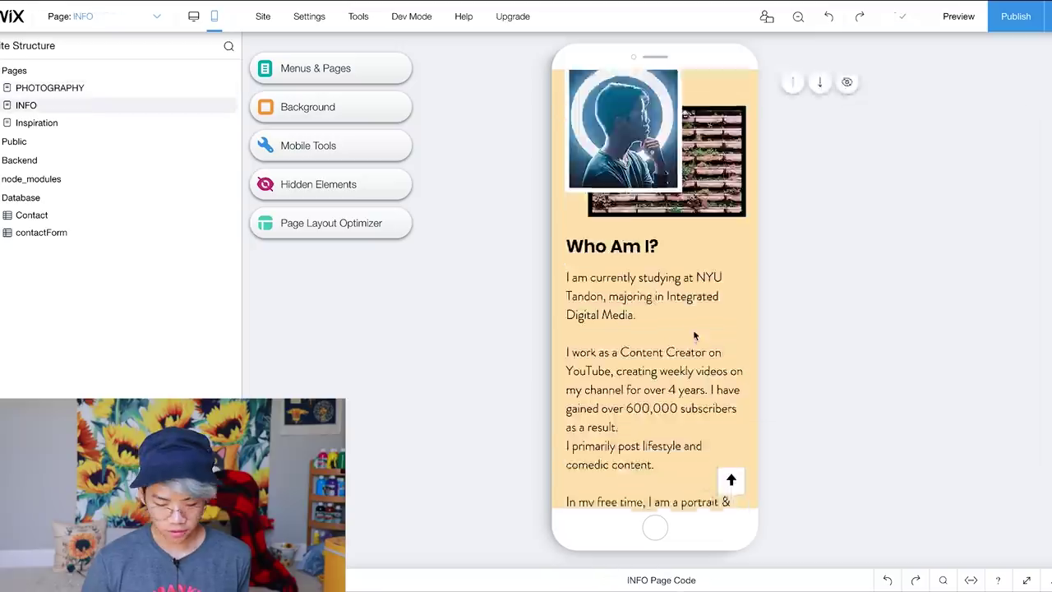
{"action": "scroll", "coordinate": [697, 336], "scroll_direction": "down", "scroll_amount": 5}
{"action": "scroll", "coordinate": [697, 335], "scroll_direction": "down", "scroll_amount": 4}
{"action": "left_click", "coordinate": [662, 243]}
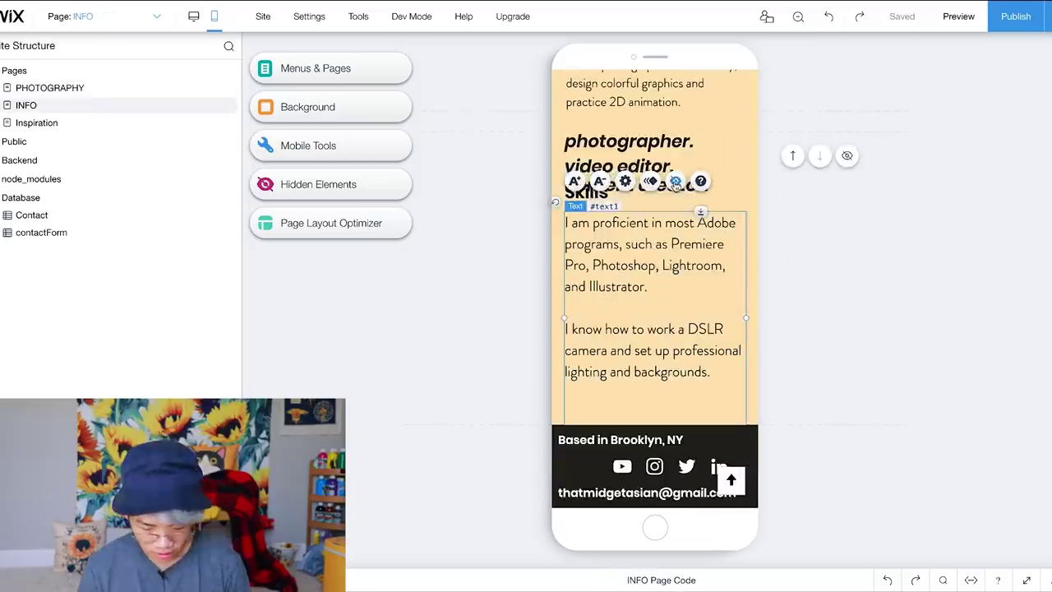
{"action": "left_click", "coordinate": [596, 194]}
{"action": "left_click_drag", "start_coordinate": [614, 203], "coordinate": [615, 220]}
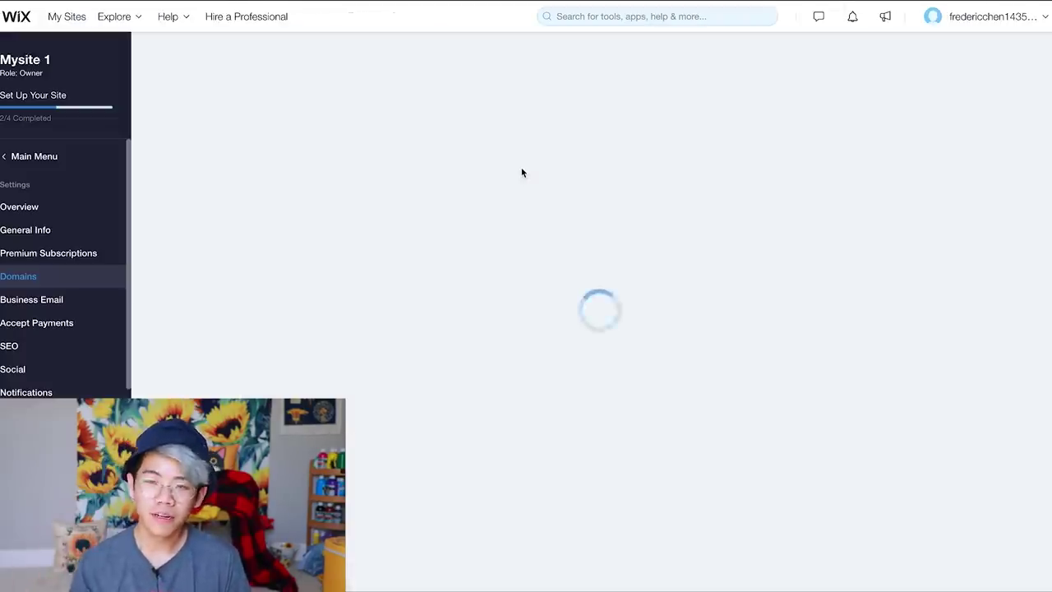
Step: Enter the owner's personal domain name as the domain to connect to the site and submit it
{"action": "type", "text": "c"}
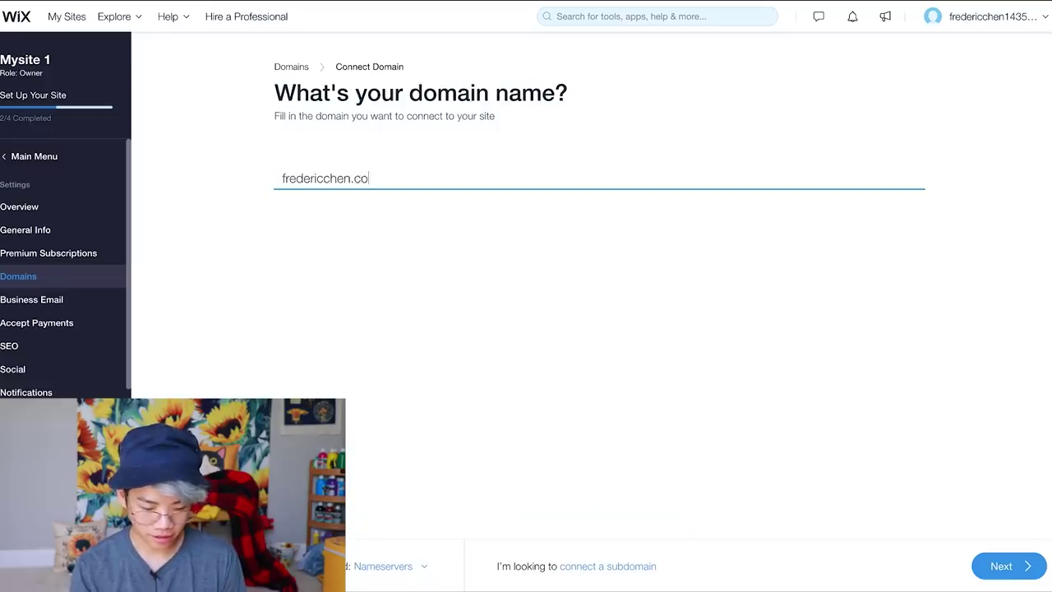
{"action": "key", "text": "Return"}
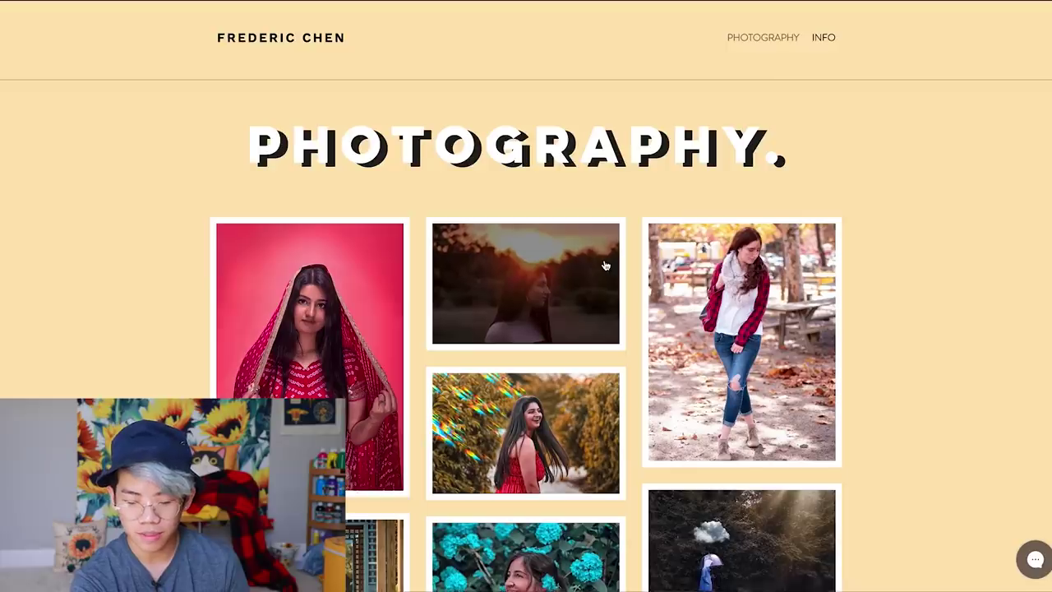
Step: Look over the finished site's photo gallery and its INFO page
{"action": "scroll", "coordinate": [605, 265], "scroll_direction": "down", "scroll_amount": 10}
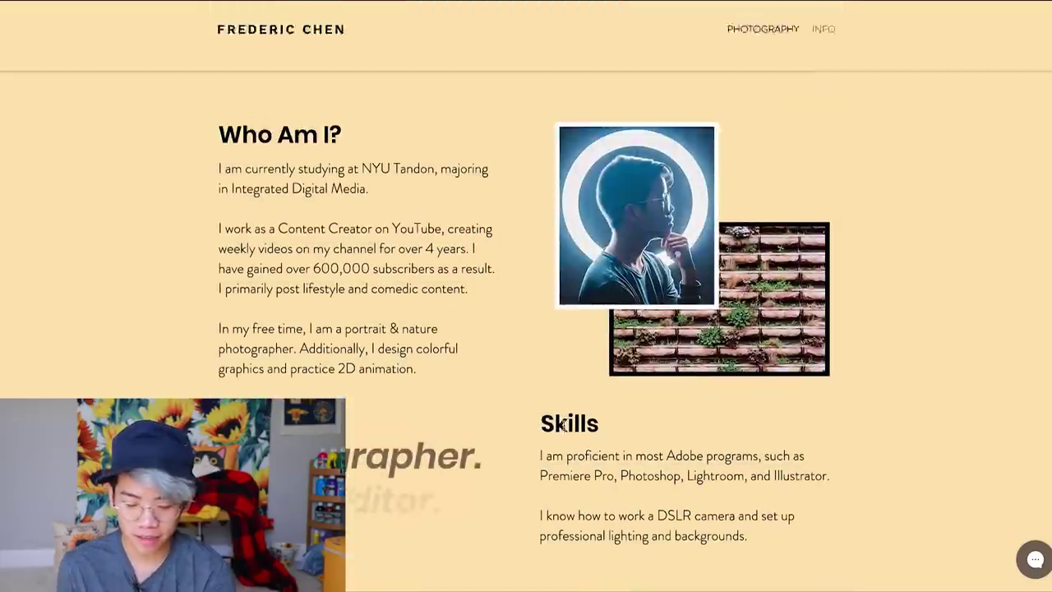
{"action": "scroll", "coordinate": [563, 424], "scroll_direction": "down", "scroll_amount": 1}
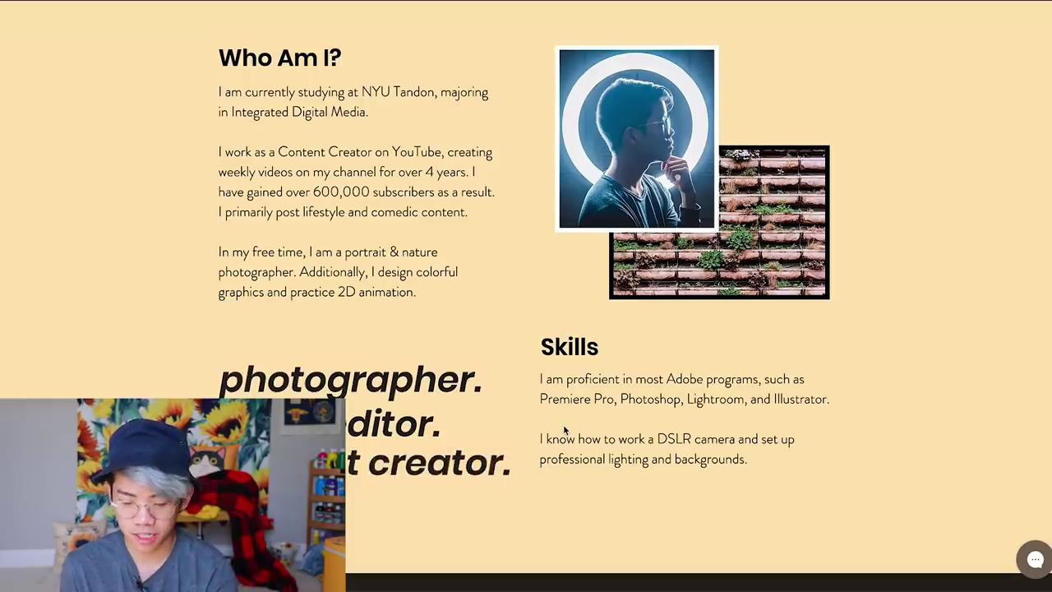
{"action": "scroll", "coordinate": [564, 428], "scroll_direction": "up", "scroll_amount": 1}
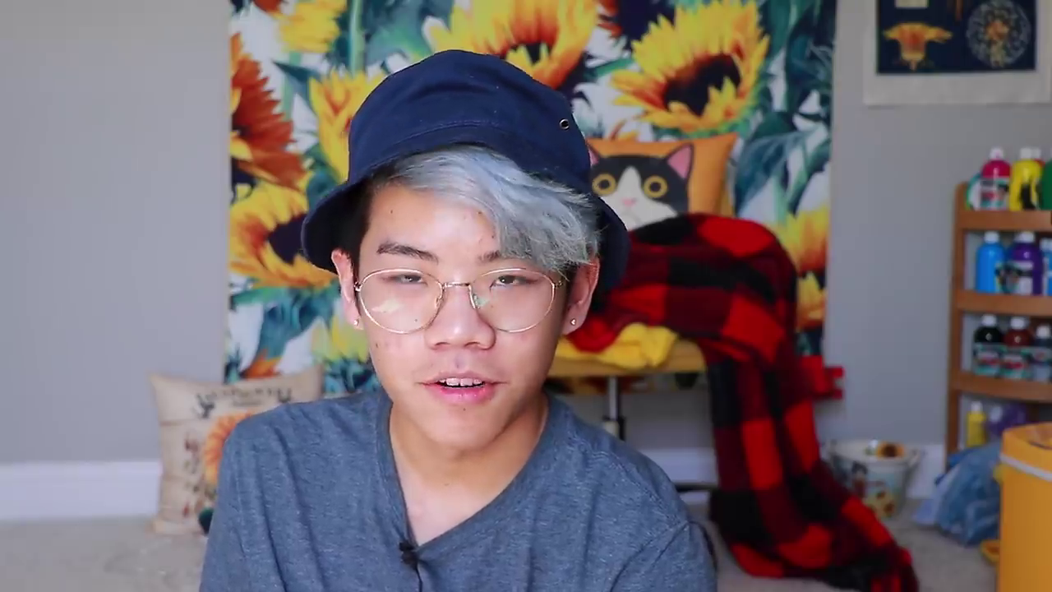